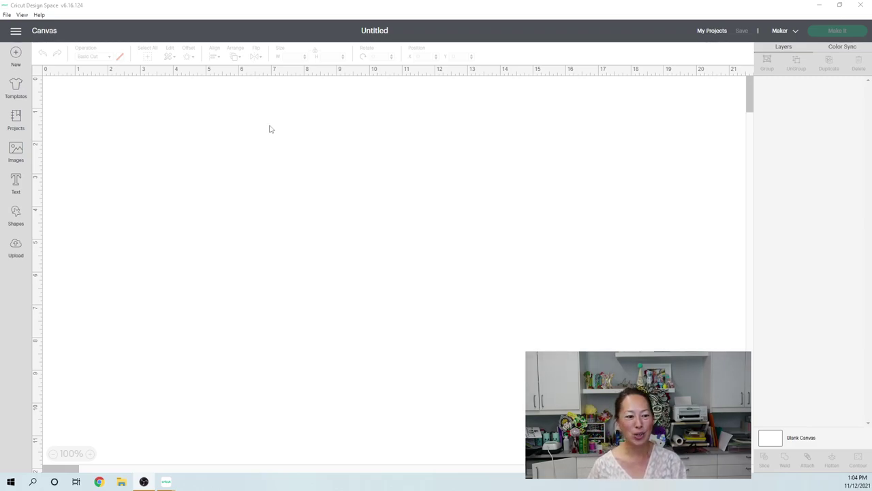
Open the Upload page from the left toolbar.
click(16, 247)
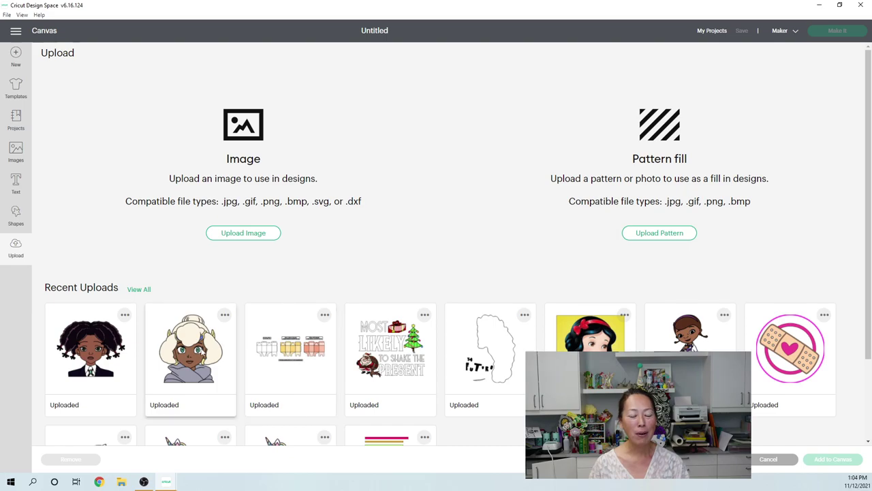
Add the cream-haired cartoon girl from Recent Uploads to the canvas.
click(203, 352)
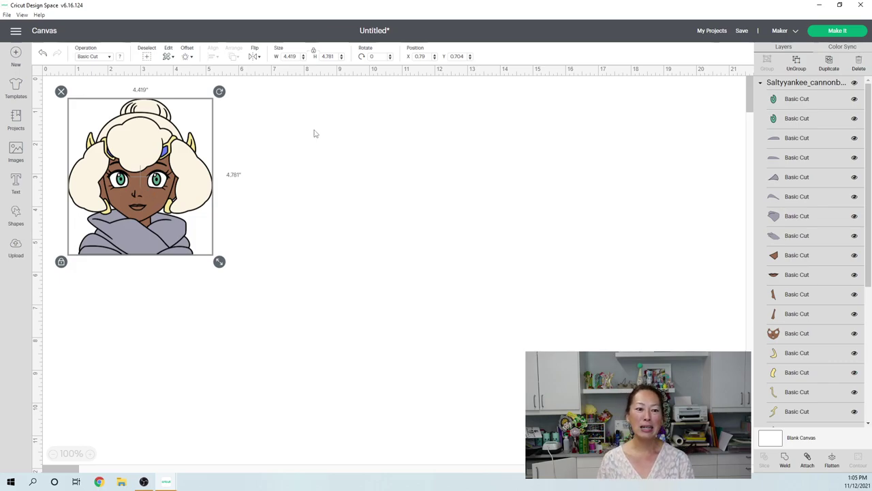
Resize the character to 26 in tall (24.033 in wide) and zoom out until it fits.
click(328, 56)
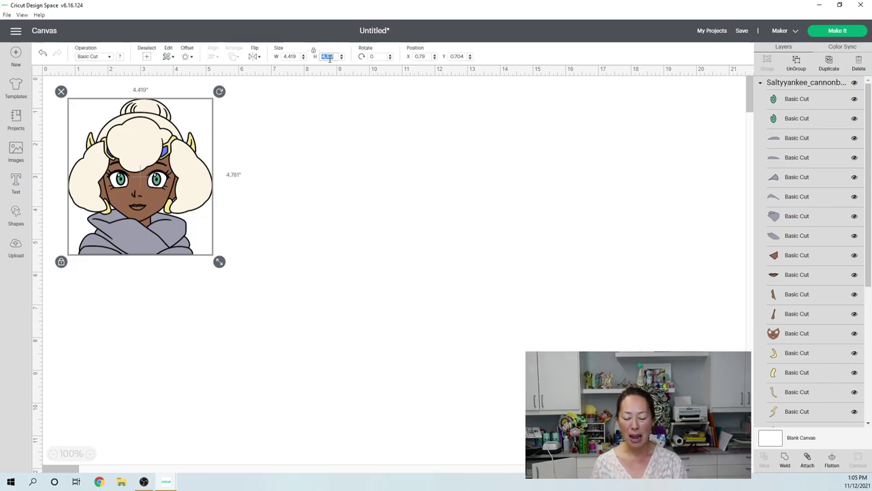
text(20)
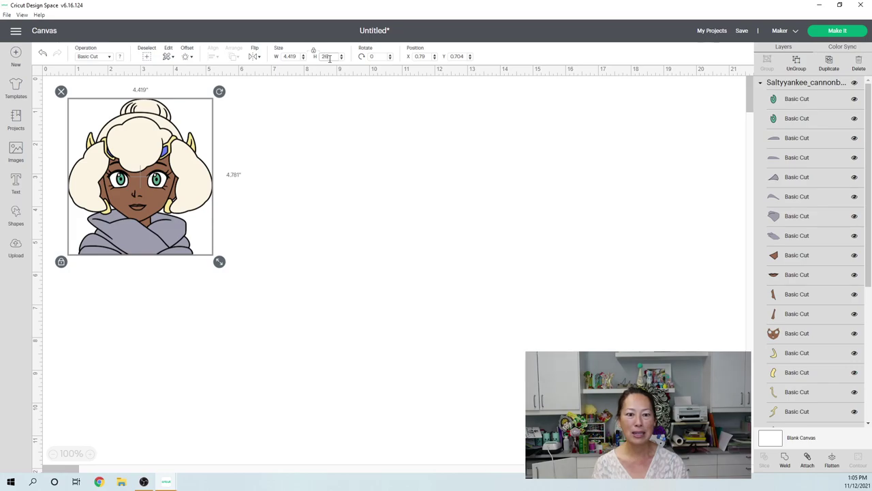
key(Tab)
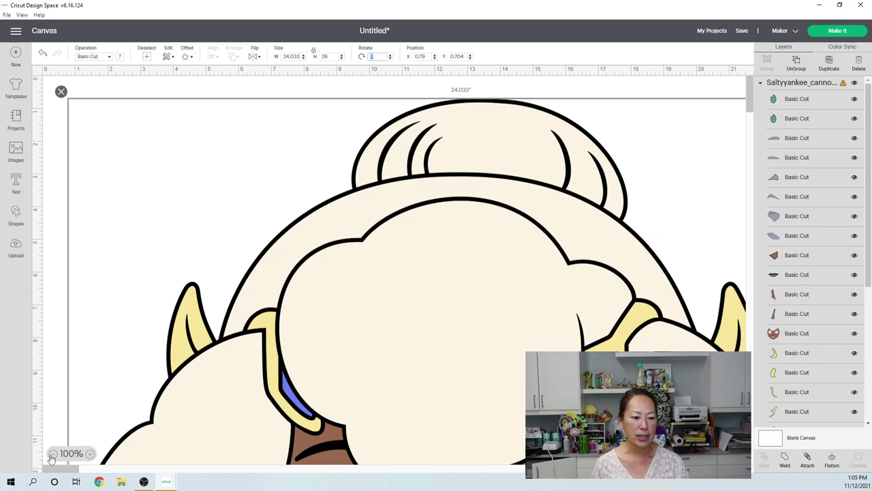
click(53, 454)
click(52, 454)
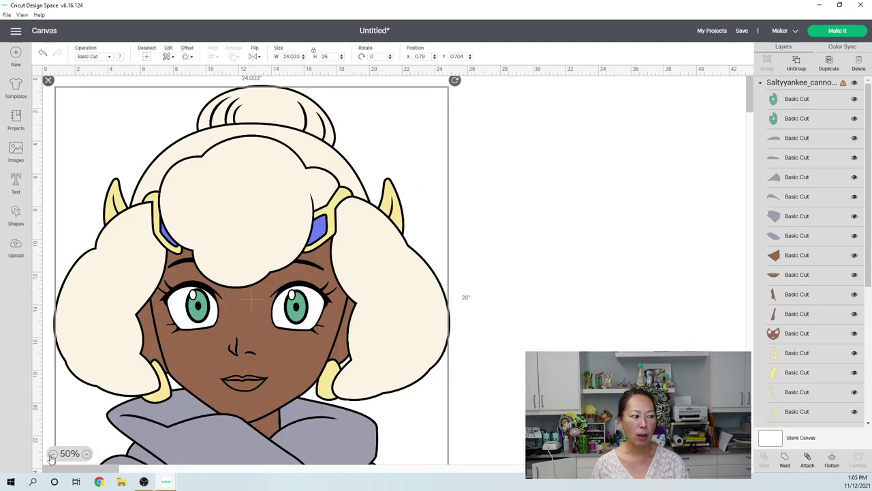
click(52, 453)
click(271, 214)
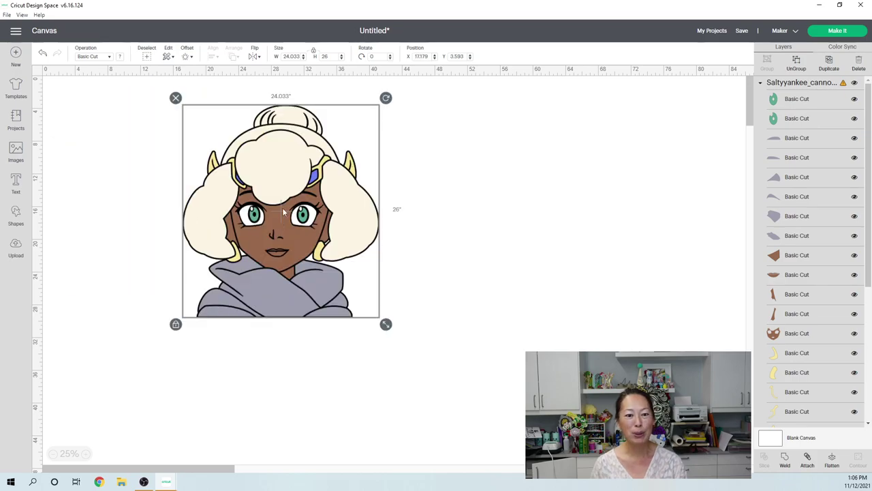
Inspect the face, earring and hair layers, then select the entire design.
click(821, 334)
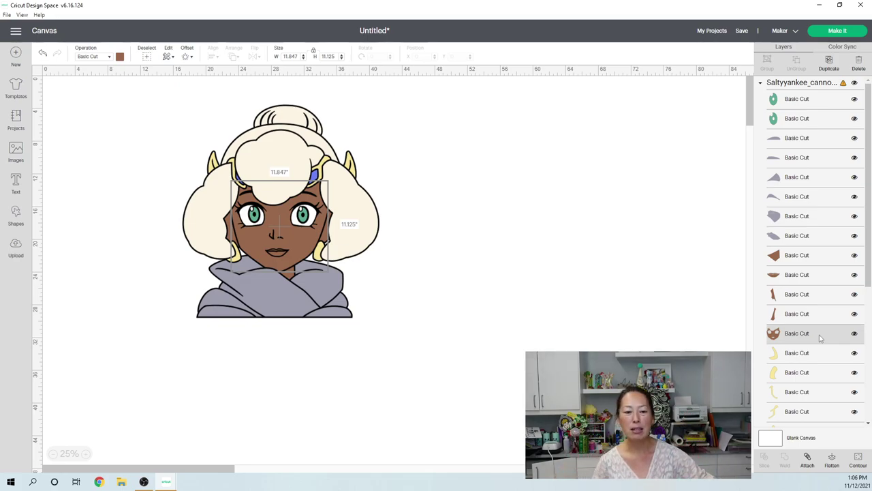
click(343, 225)
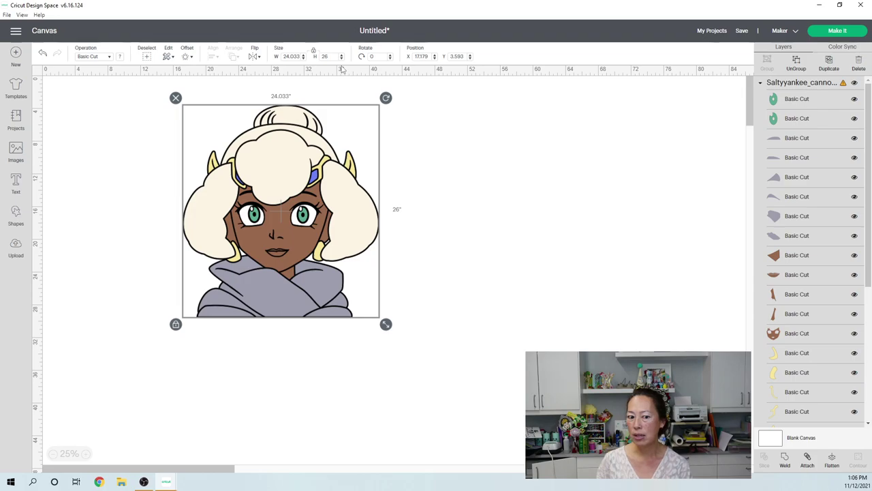
click(775, 371)
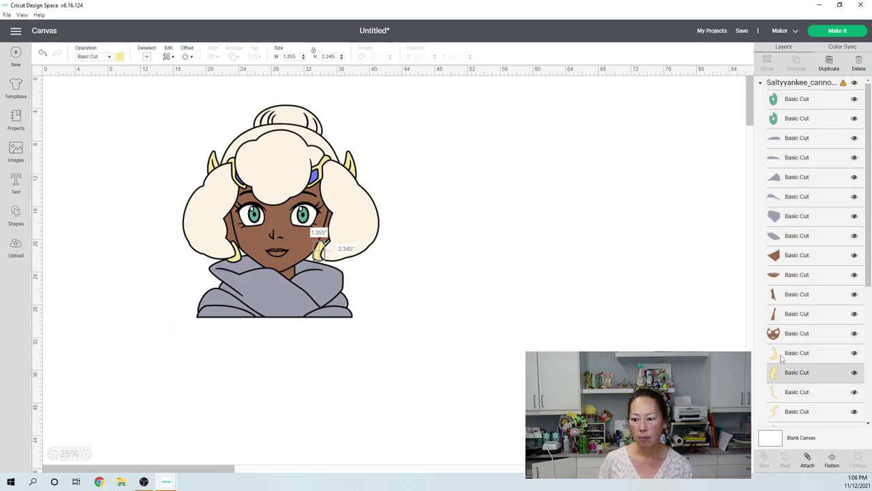
scroll(777, 368, down, 3)
scroll(792, 342, down, 2)
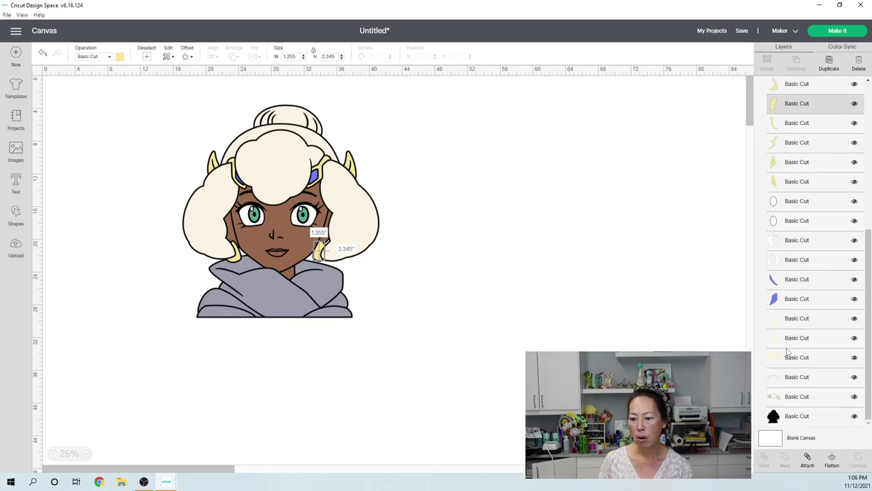
click(784, 356)
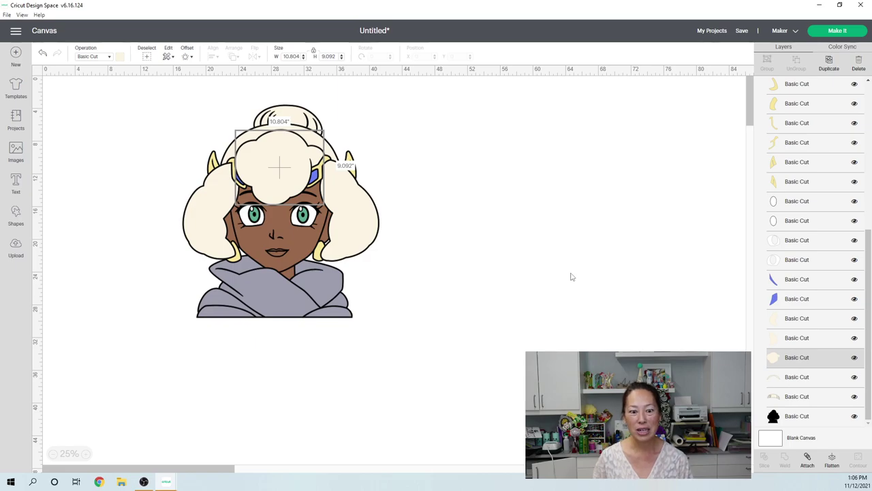
click(580, 299)
key(ctrl+a)
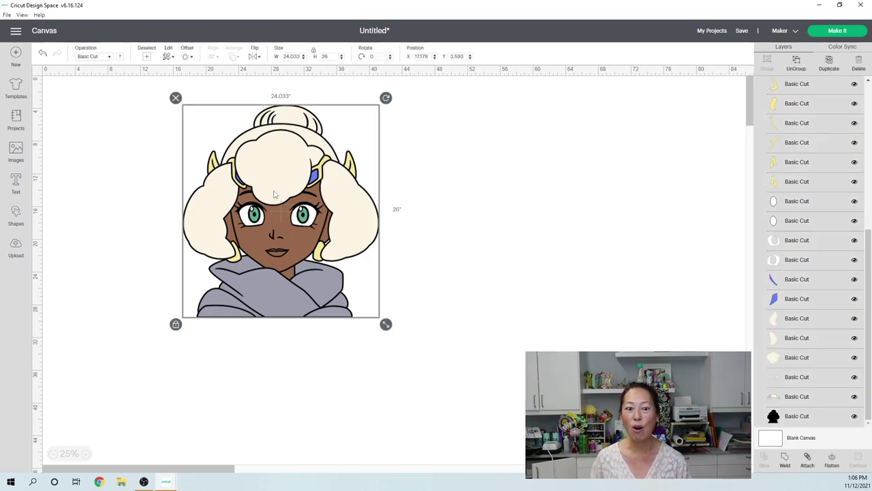
Ungroup the design and move the cream hair, brown face and grey hood pieces aside.
click(802, 68)
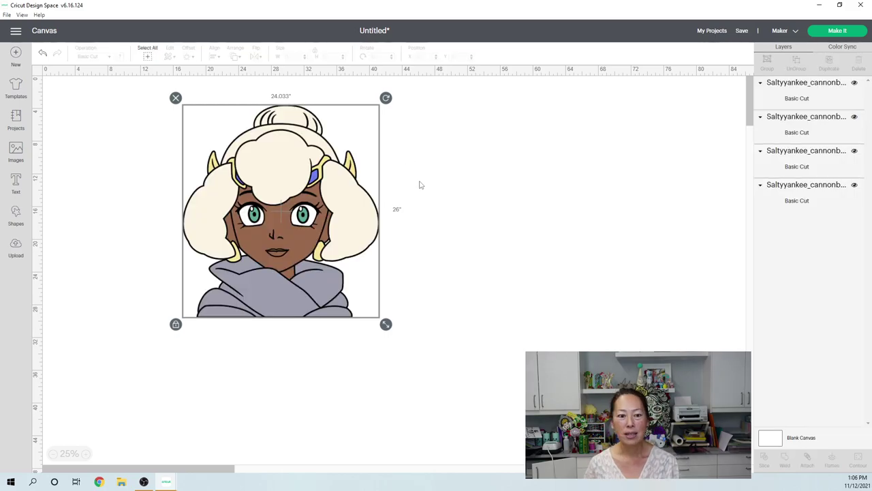
drag(276, 167, 746, 218)
drag(351, 208, 494, 208)
drag(327, 247, 494, 252)
drag(231, 303, 417, 308)
drag(317, 285, 466, 285)
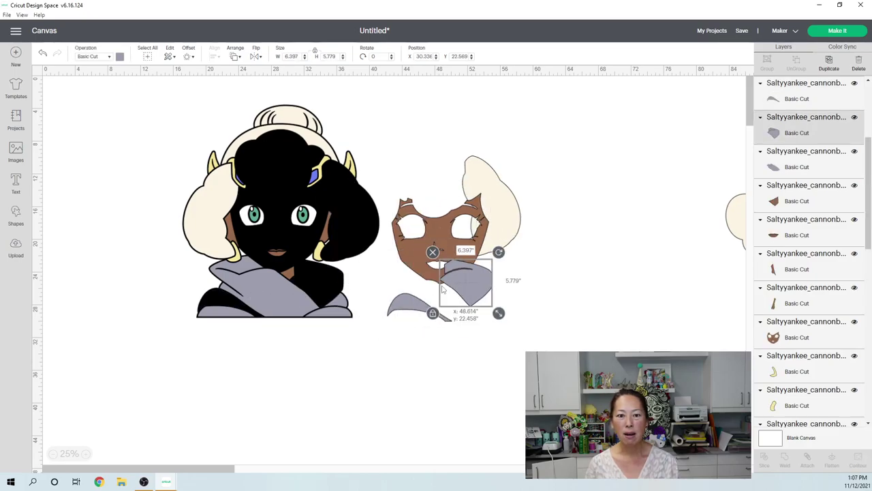
Pull the black silhouette base off the character and place it at the lower left.
drag(343, 237, 479, 240)
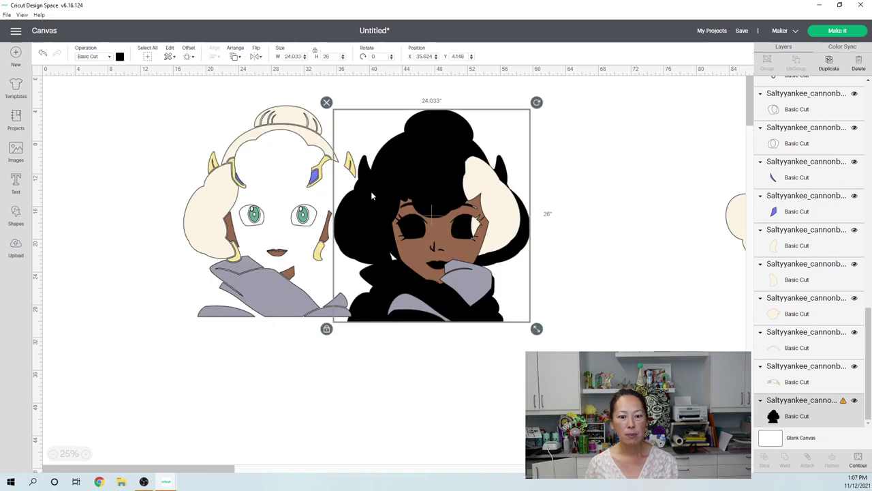
drag(431, 116, 151, 304)
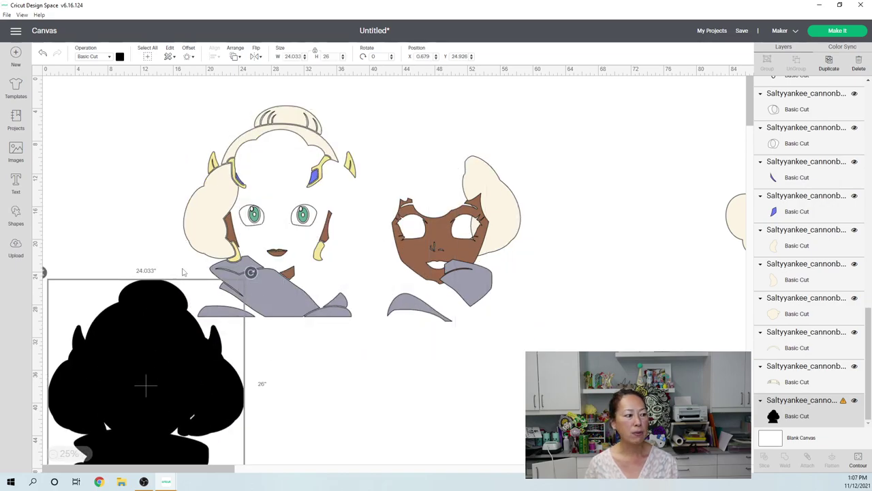
scroll(204, 269, down, 3)
scroll(276, 252, down, 2)
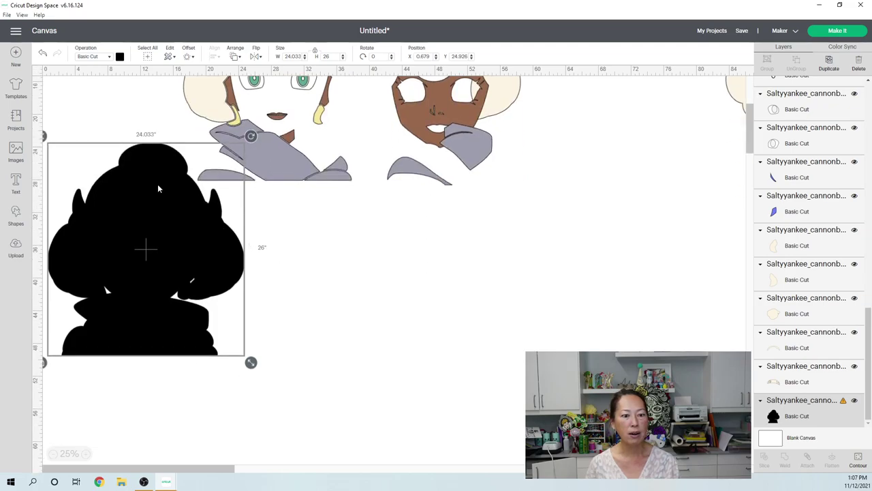
drag(157, 184, 184, 244)
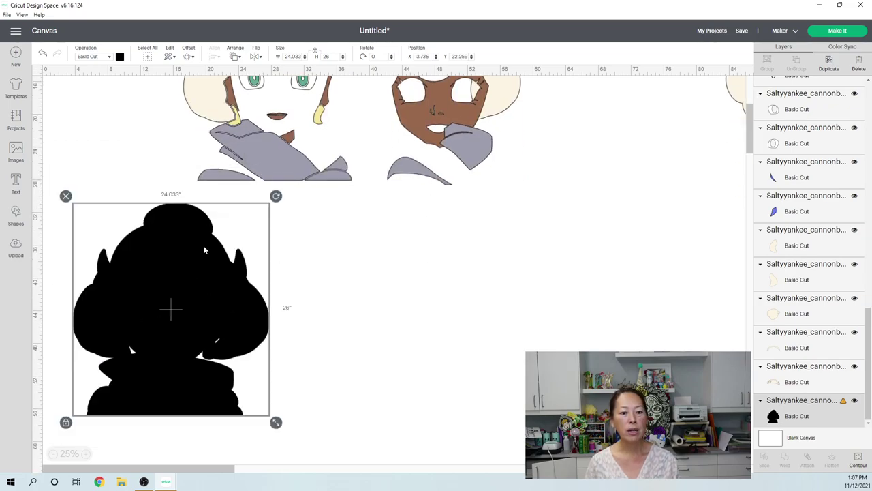
Add the 3X3 11 Inch Squares grid image from the image library.
click(15, 151)
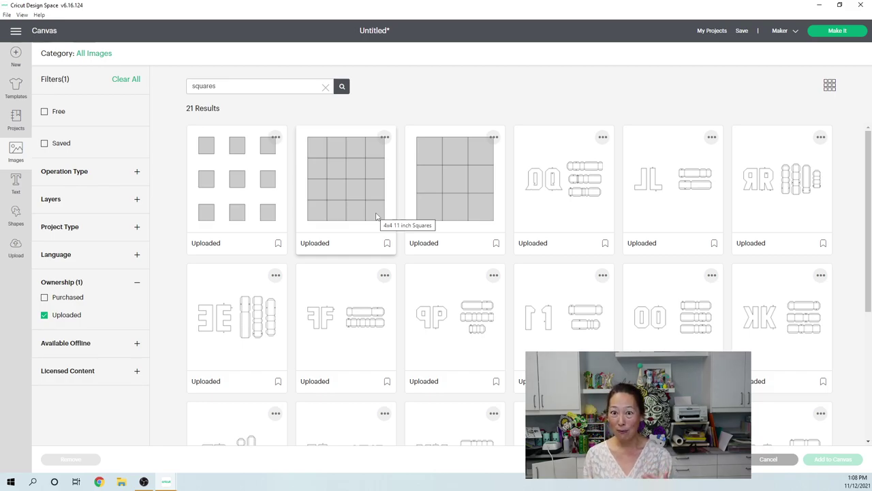
click(453, 185)
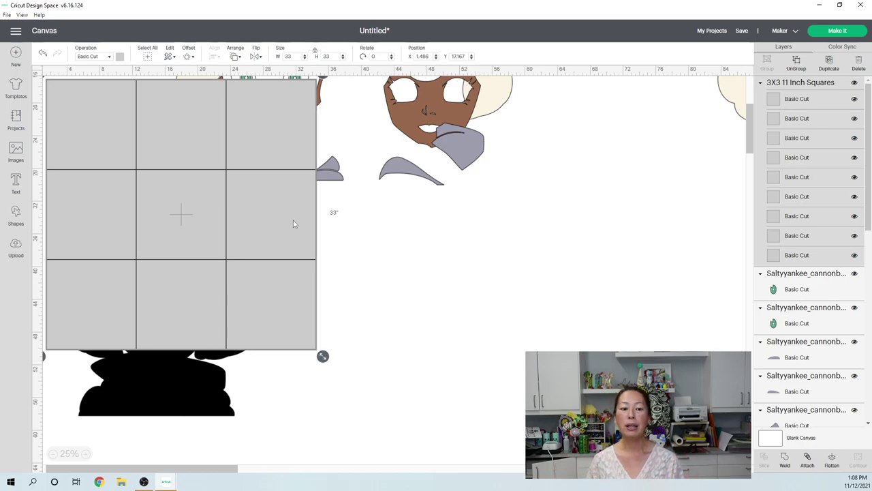
Move the square grid over the silhouette and set its position to X 2, Y 31.
drag(171, 114, 178, 228)
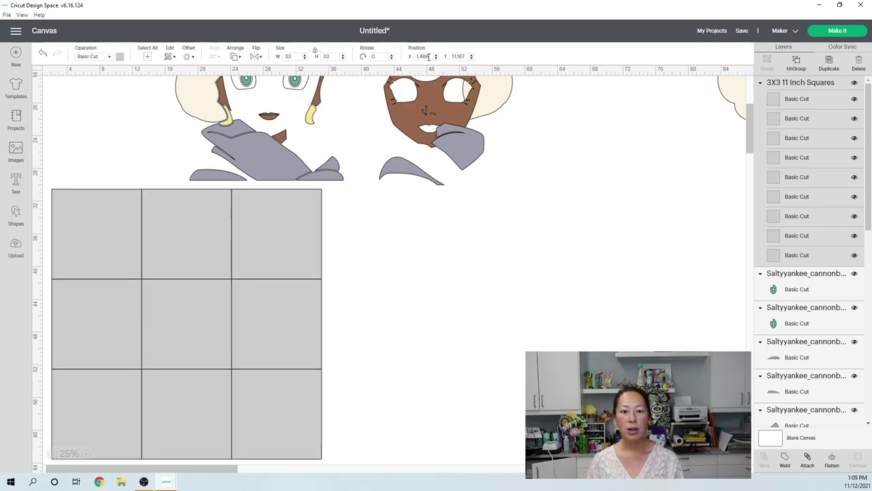
click(427, 58)
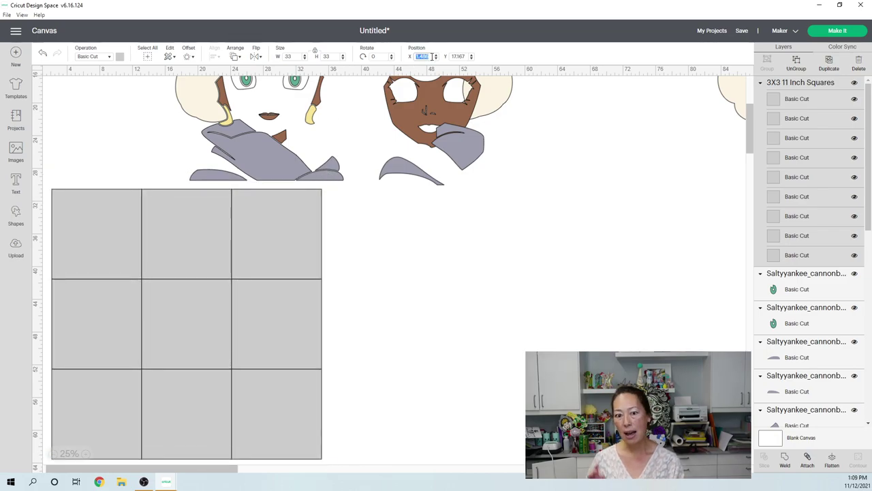
key(Return)
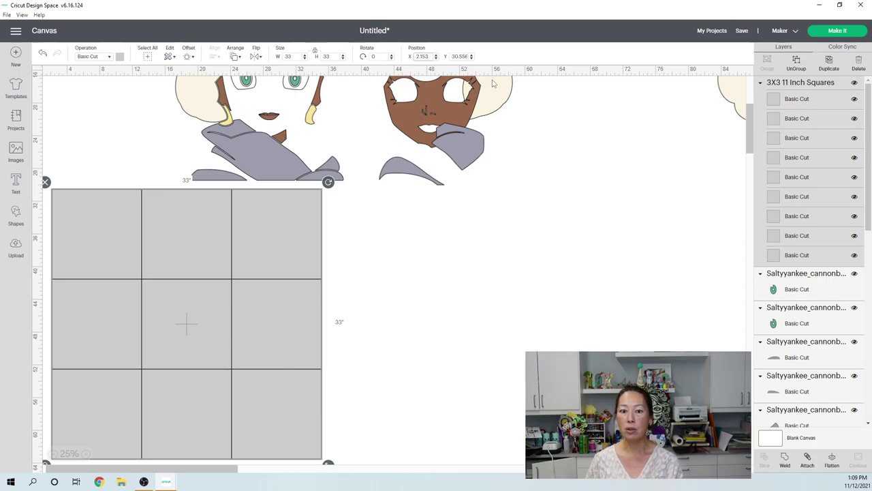
text(2)
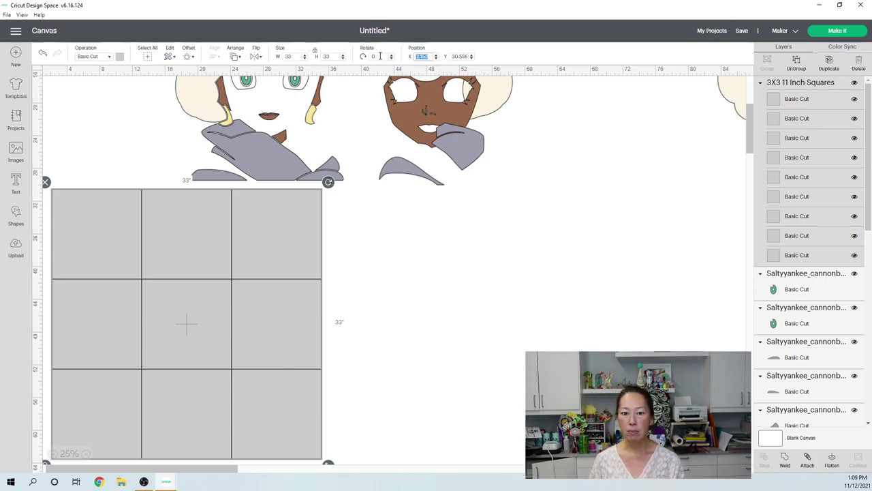
key(Tab)
text(31)
key(Return)
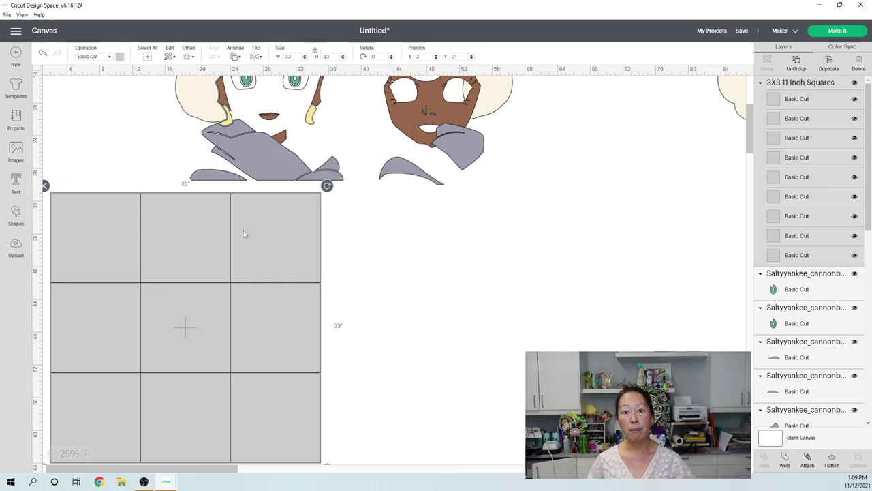
Select the black silhouette layer and use Arrange > Send to Front.
drag(867, 104, 870, 390)
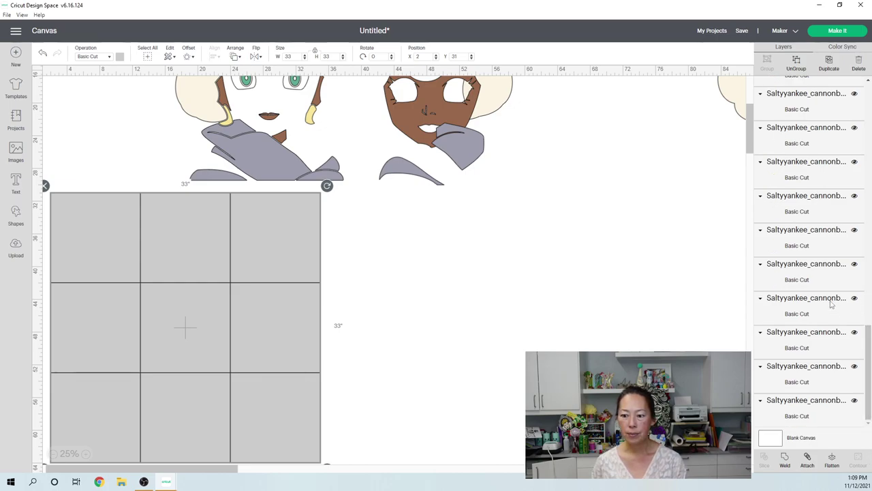
click(835, 406)
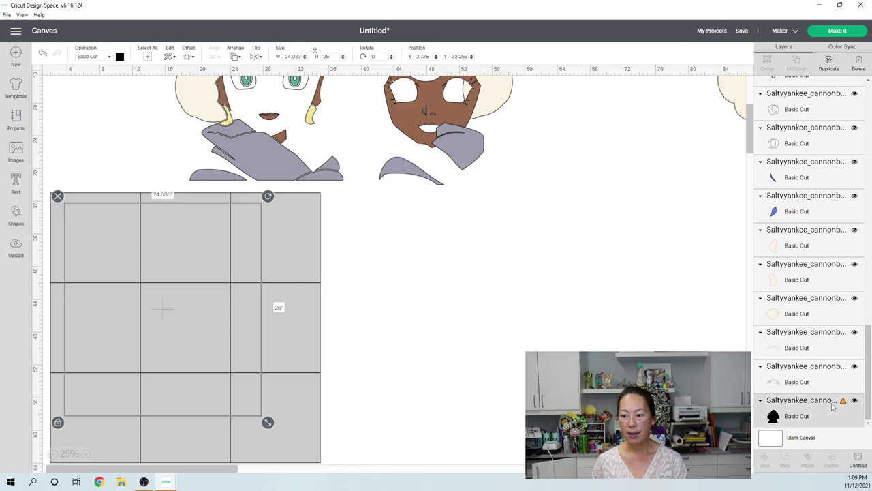
click(236, 56)
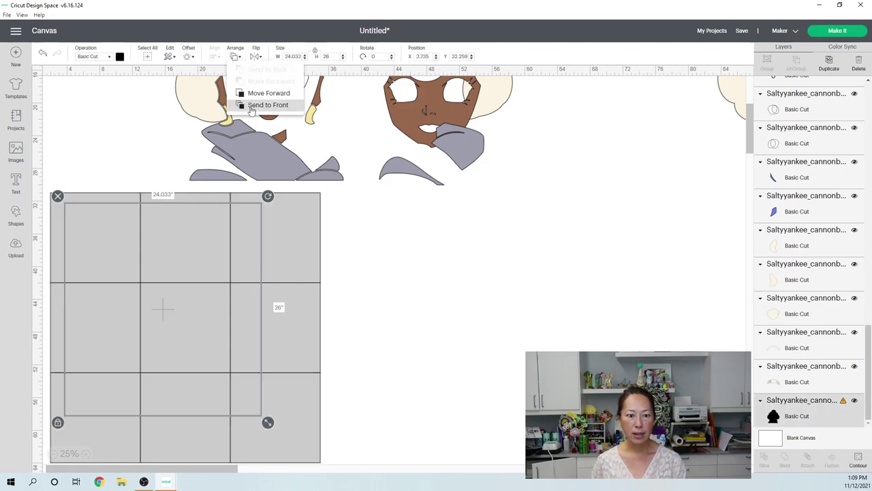
click(252, 105)
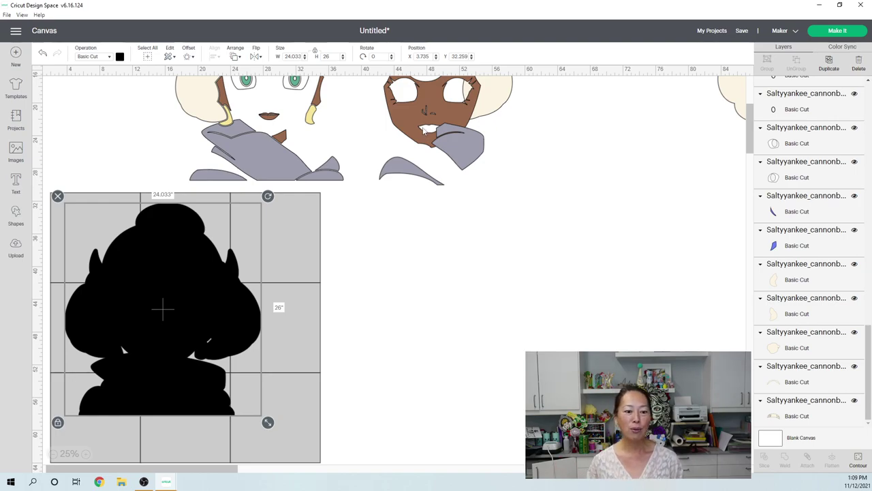
Drag the silhouette to the centre of the 3x3 grid, then deselect it.
drag(146, 298, 166, 315)
scroll(166, 313, down, 1)
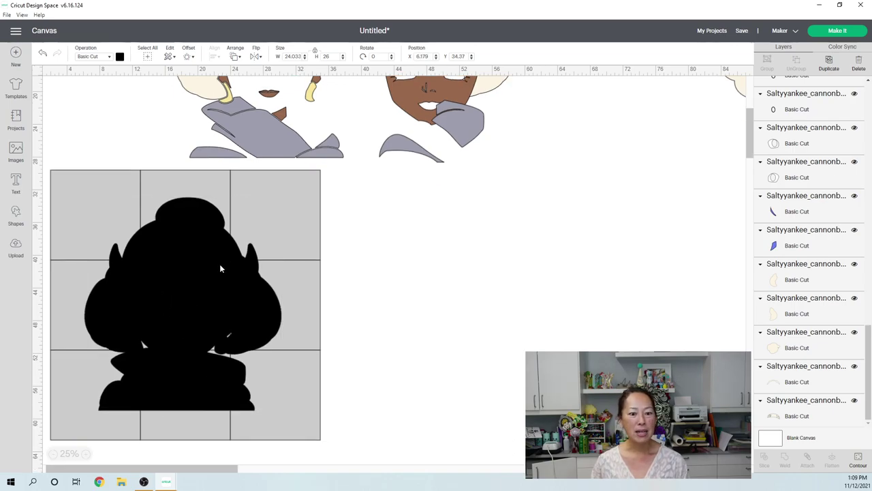
drag(226, 272, 253, 257)
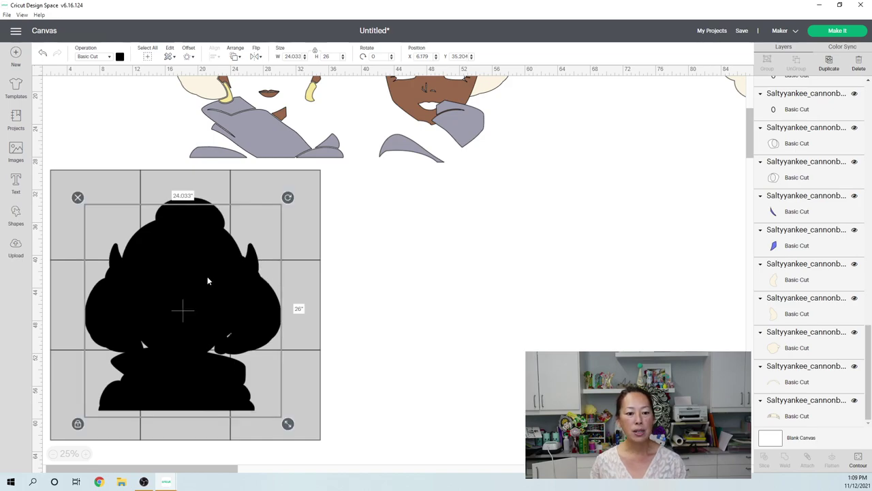
mouse_move(208, 286)
mouse_down()
mouse_move(208, 302)
mouse_move(208, 292)
mouse_up()
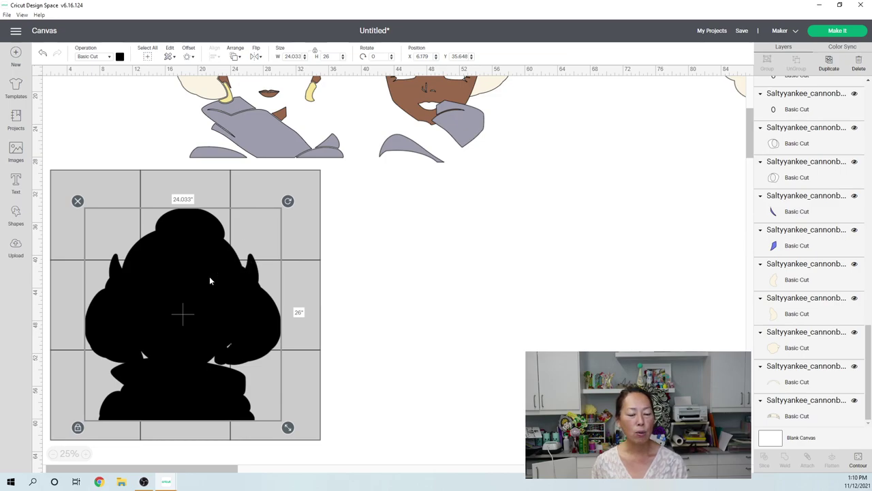
drag(208, 277, 211, 245)
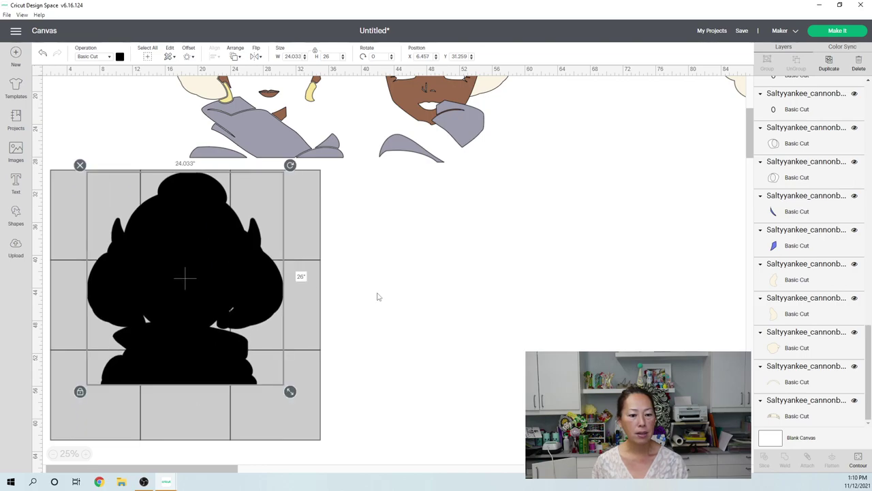
click(378, 296)
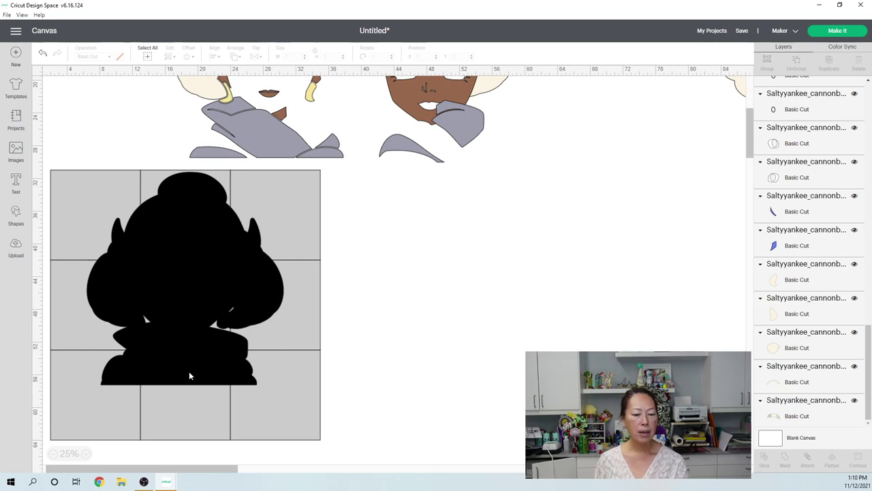
Ungroup the 3X3 11 Inch Squares group into separate Basic Cut squares and deselect.
click(99, 425)
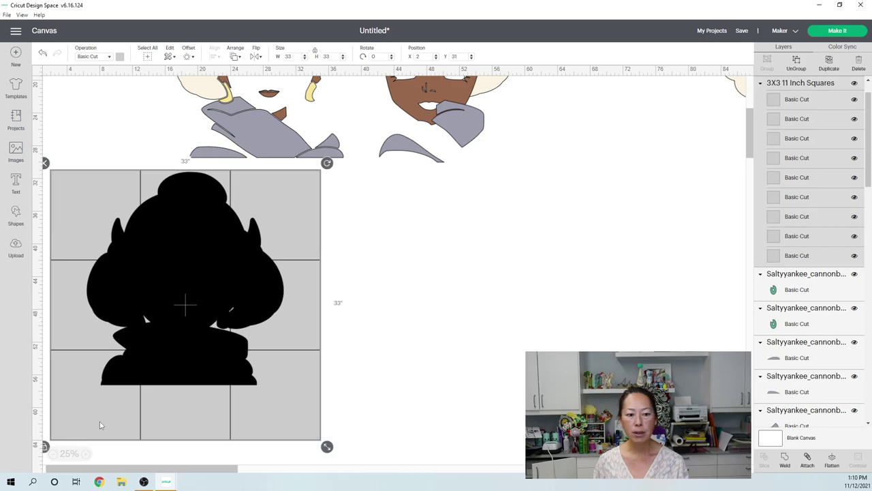
click(796, 63)
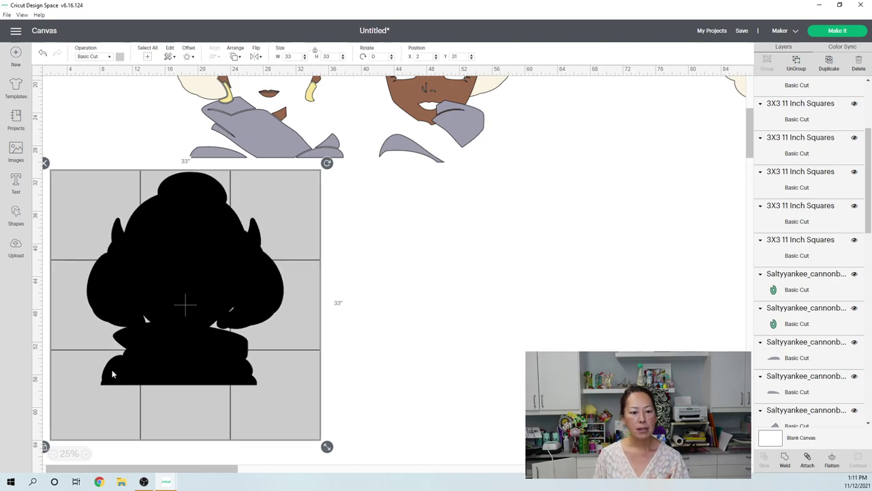
key(Escape)
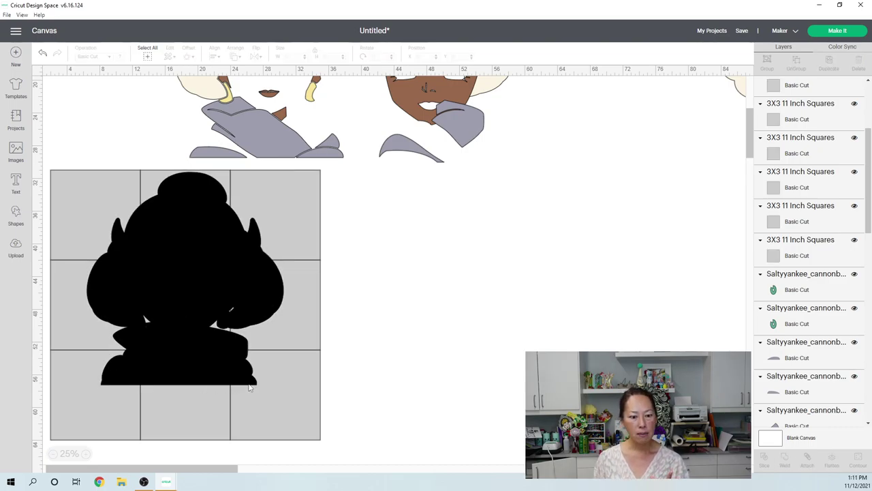
Delete the bottom-left square and centre the two remaining bottom squares at X 7.4, Y 53.
click(74, 429)
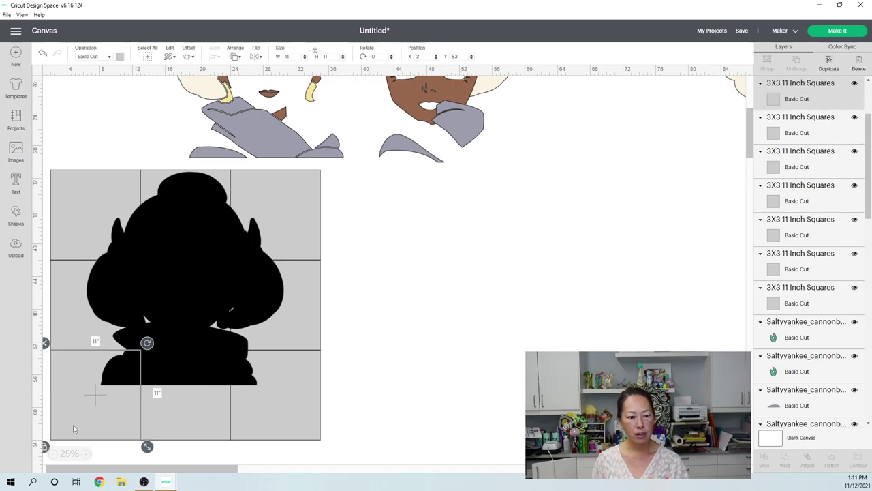
key(Delete)
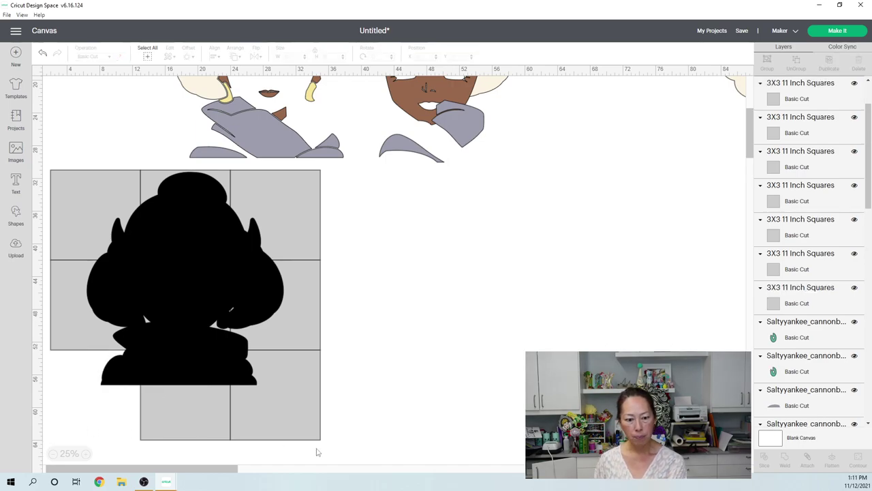
drag(316, 452, 203, 429)
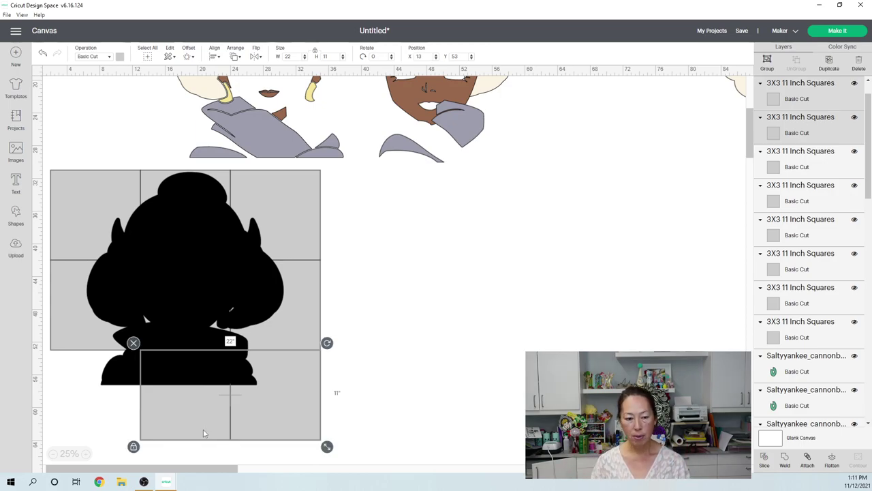
key(Left)
key(Left)
key(Left)
key(Left)
key(Left)
key(Left)
key(Left)
key(Left)
key(Left)
key(Left)
key(Left)
key(Left)
key(Left)
key(Left)
key(Left)
key(Left)
key(Left)
key(Left)
key(Left)
key(Left)
key(Left)
key(Left)
key(Left)
key(Left)
key(Left)
key(Left)
key(Left)
key(Left)
key(Left)
key(Left)
key(Left)
key(Left)
key(Left)
key(Left)
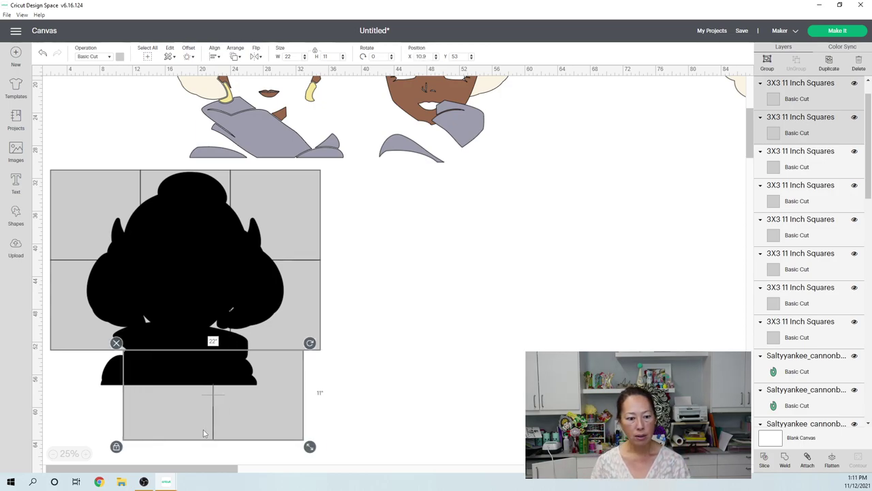
key(Left)
key(Left)
key(Left)
key(Left)
key(Left)
key(Left)
key(Left)
key(Left)
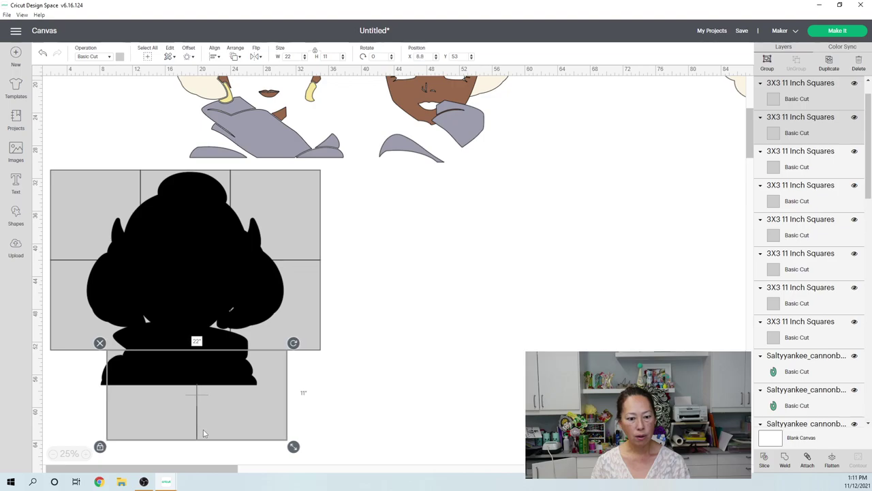
key(Left)
key(Left)
key(Left)
key(Left)
key(Left)
key(Left)
key(Left)
key(Left)
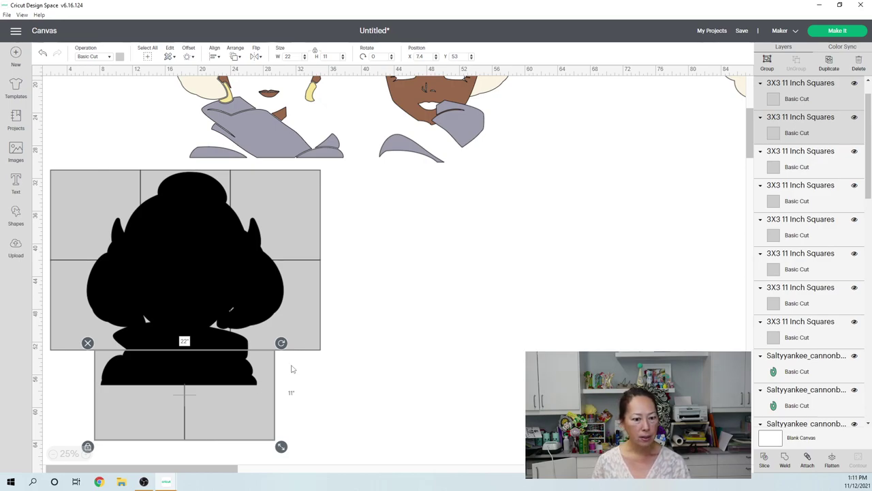
click(361, 298)
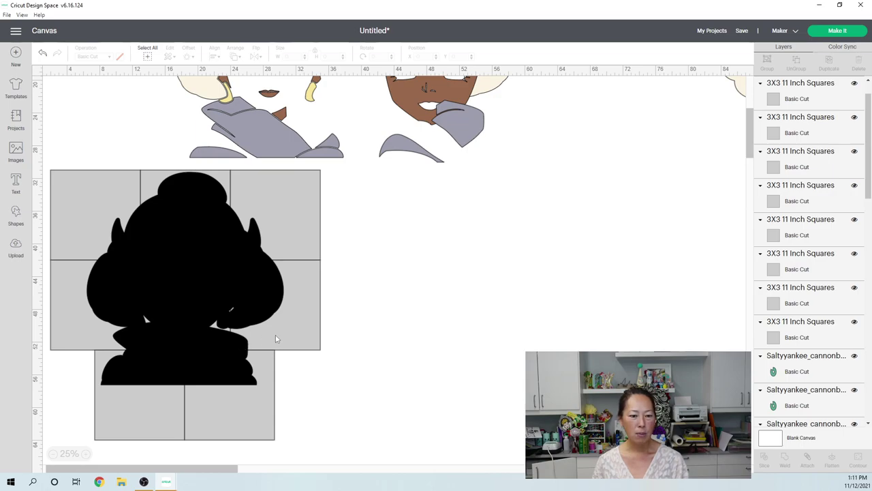
Slice the black silhouette against each of the two bottom squares in turn.
drag(325, 425, 214, 366)
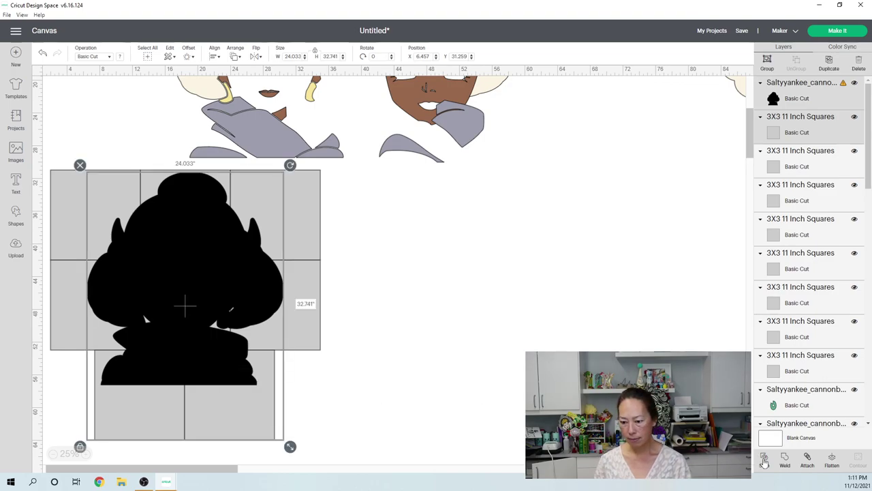
click(73, 399)
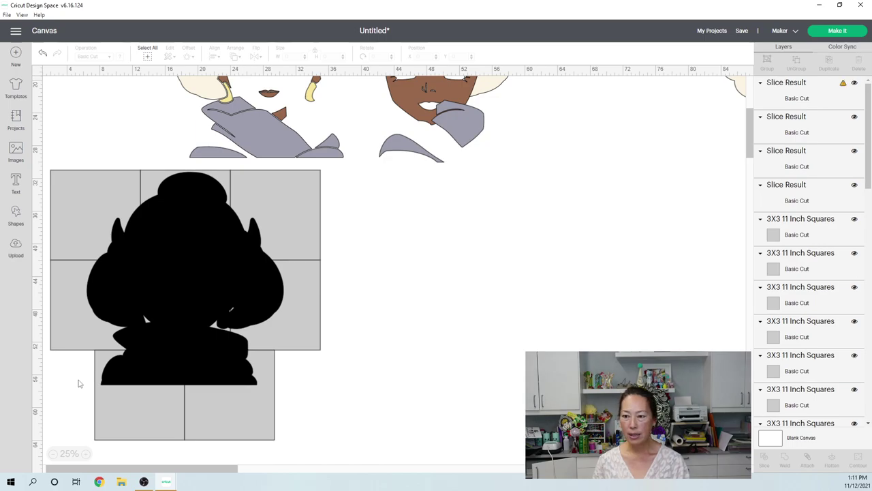
click(222, 368)
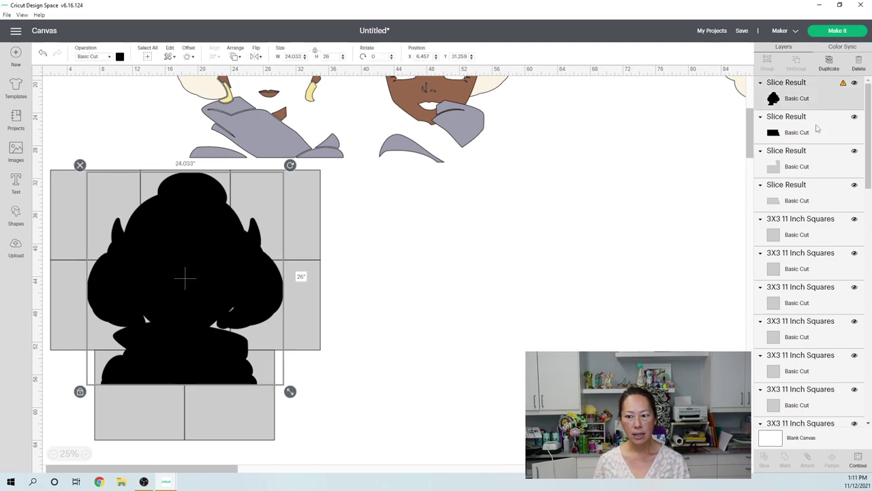
click(68, 415)
drag(72, 430, 141, 367)
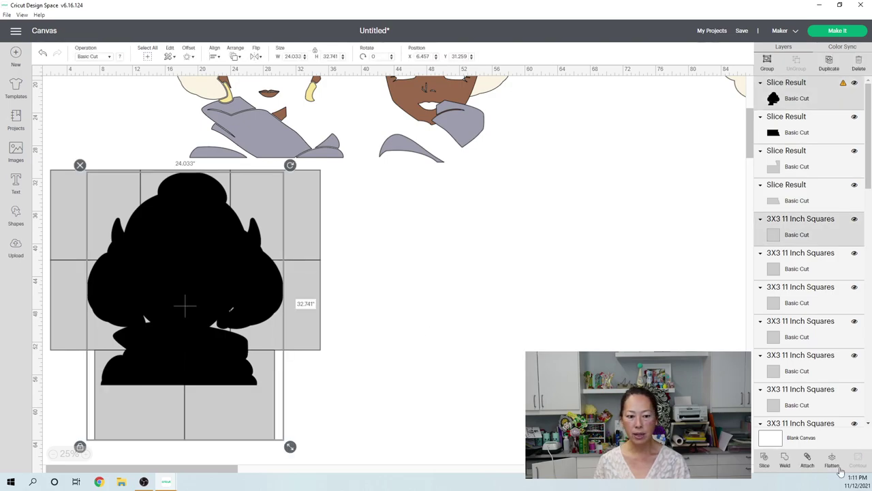
click(763, 463)
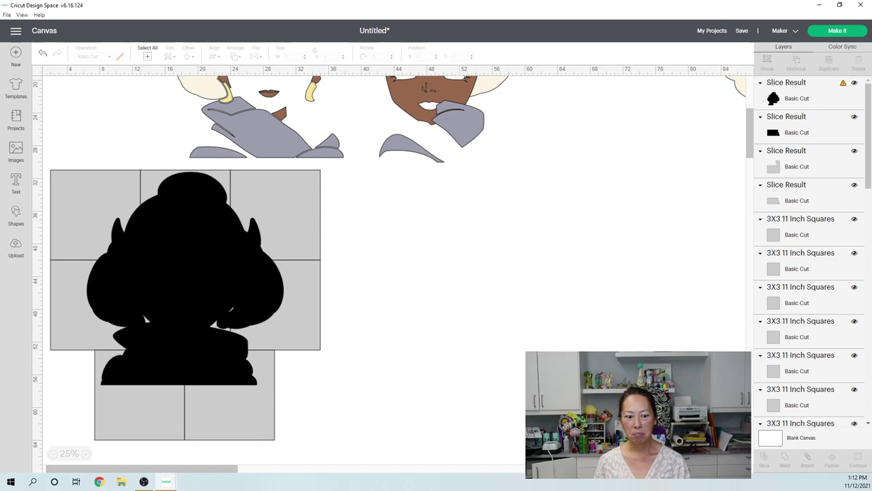
Move the lower-left and lower-middle black slice pieces aside to the right.
click(149, 374)
click(219, 374)
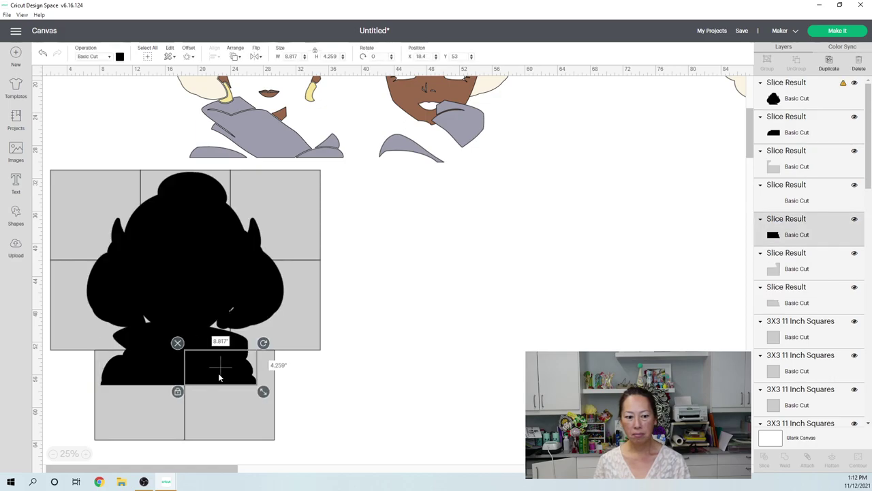
drag(214, 371, 549, 391)
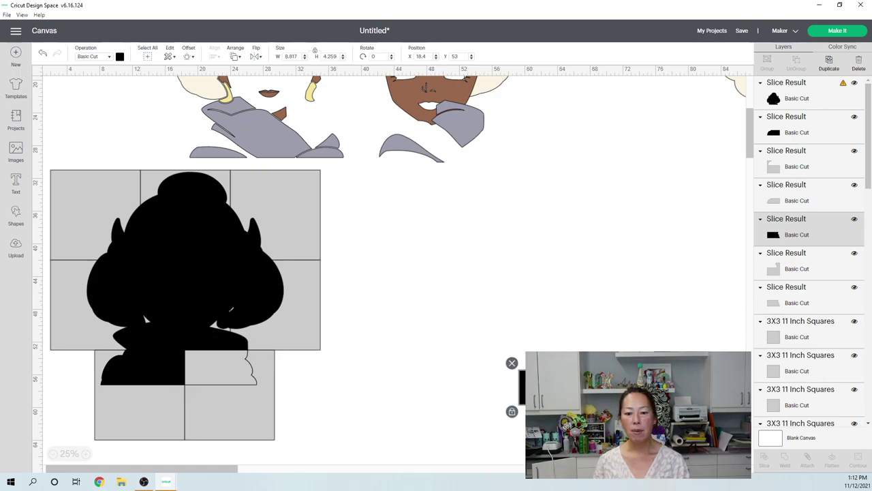
drag(169, 376, 527, 398)
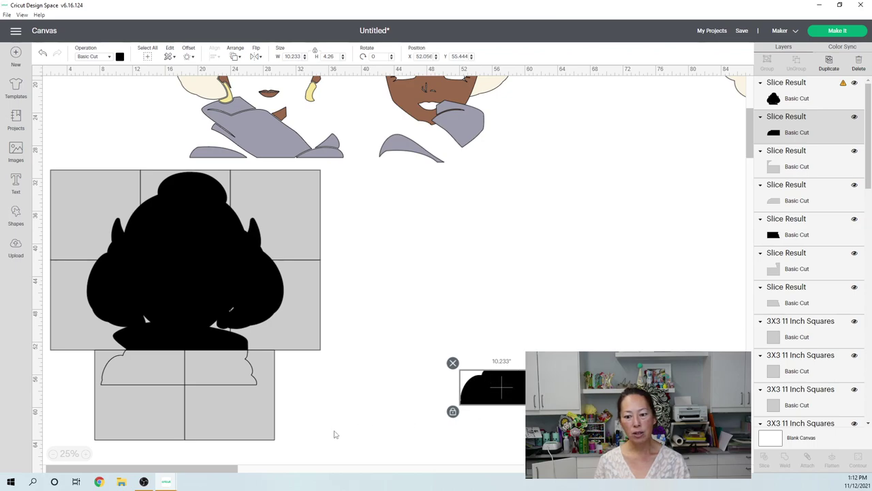
Delete the leftover grey slice pieces at the bottom and select the bottom-right grey square.
drag(297, 450, 139, 372)
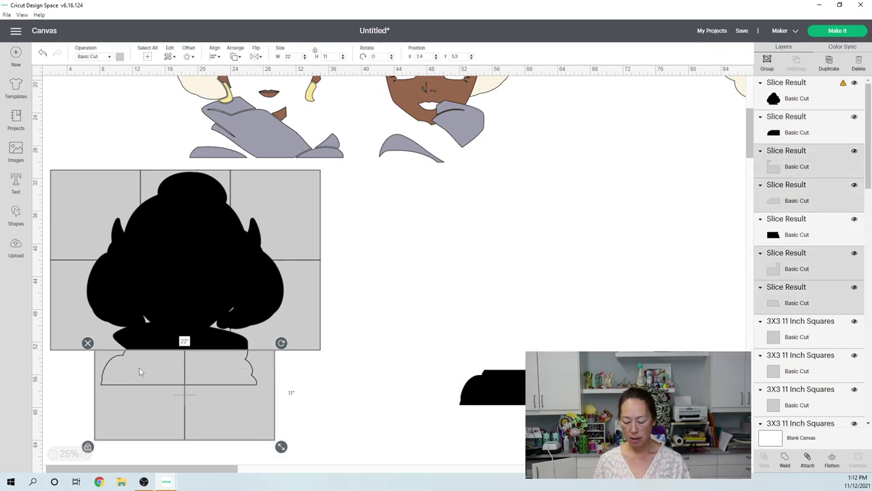
key(Delete)
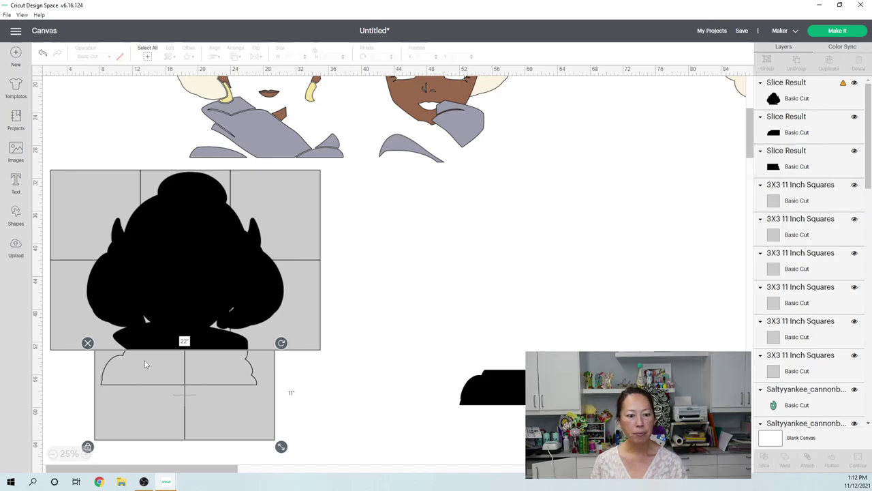
click(305, 346)
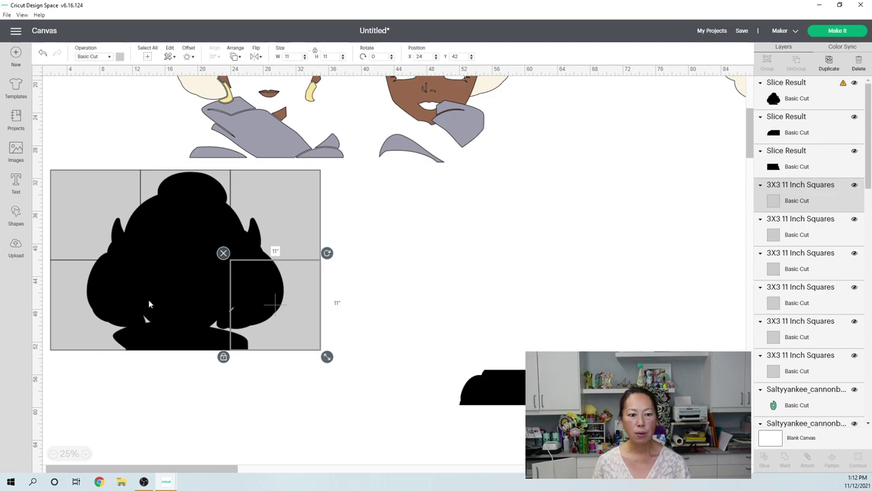
Send the black silhouette behind all the squares with Move Backward and Send to Back.
click(170, 245)
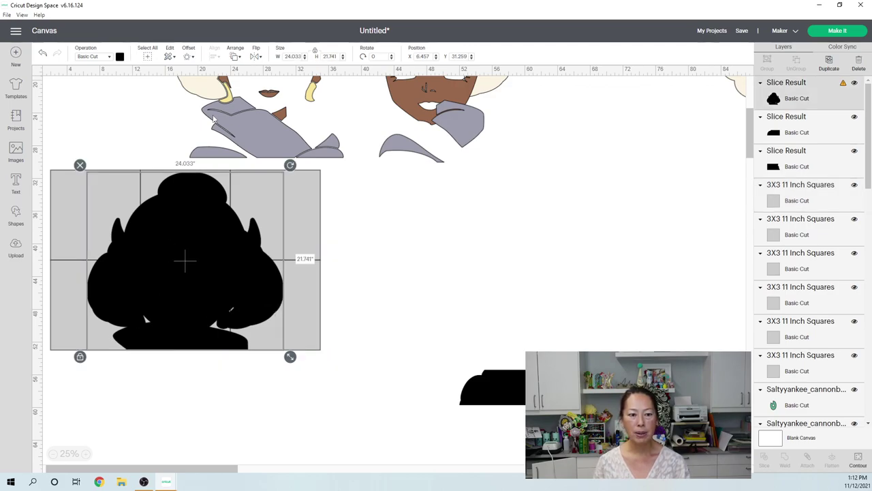
click(235, 58)
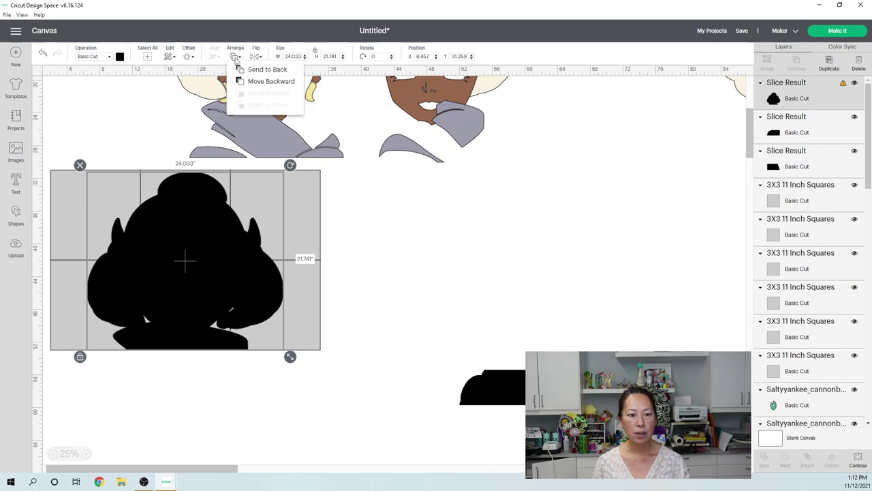
click(243, 81)
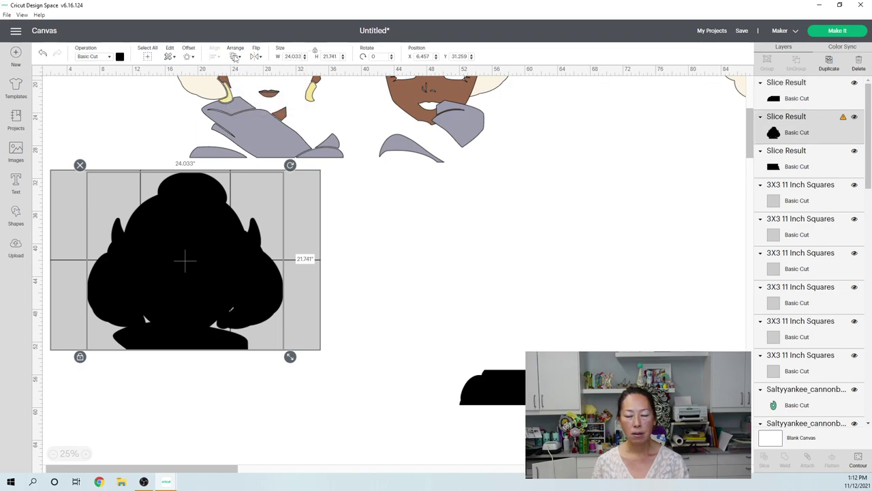
click(235, 58)
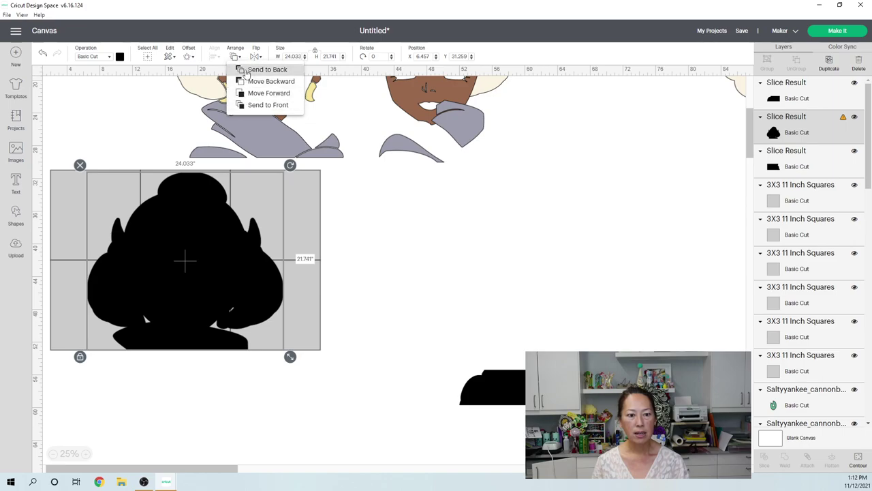
click(246, 72)
Shift the three bottom squares right to X 6.4, Y 42.
click(62, 308)
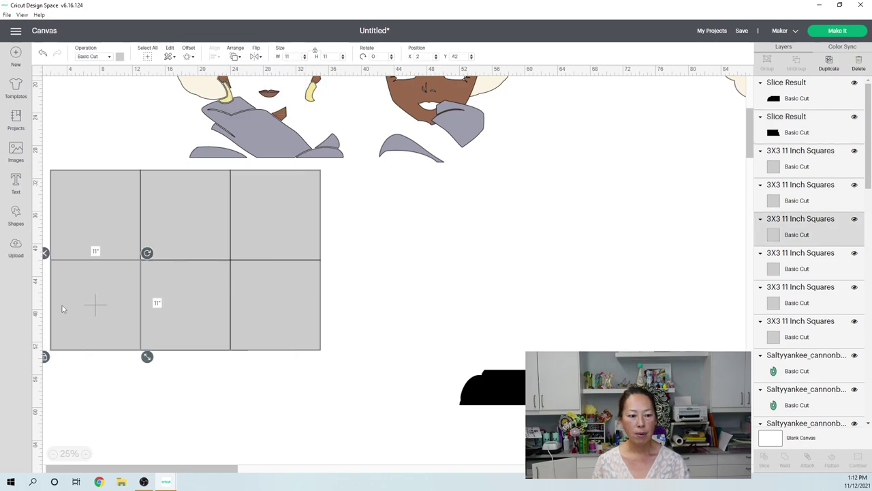
shift+click(181, 304)
shift+click(275, 305)
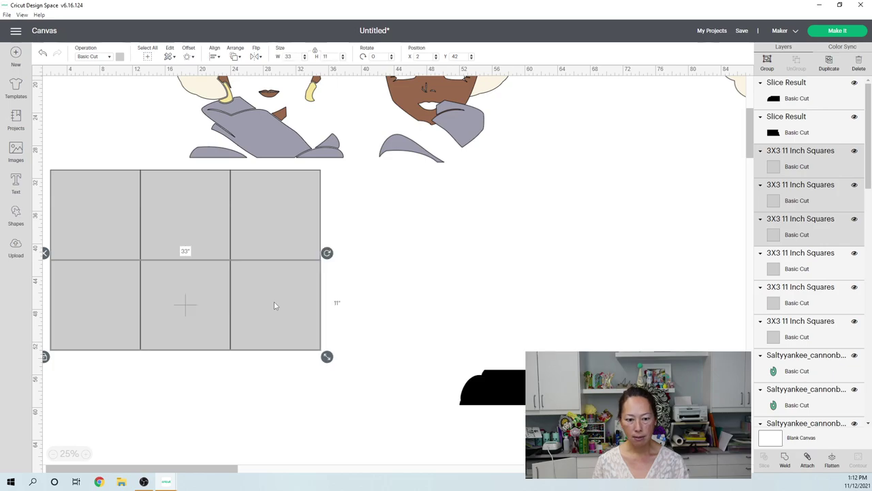
key(Right)
key(Right)
key(Right)
key(Right)
key(Right)
key(Right)
key(Right)
key(Right)
key(Right)
key(Right)
key(Right)
key(Right)
key(Right)
key(Right)
key(Right)
key(Right)
key(Right)
key(Right)
key(Right)
key(Right)
key(Right)
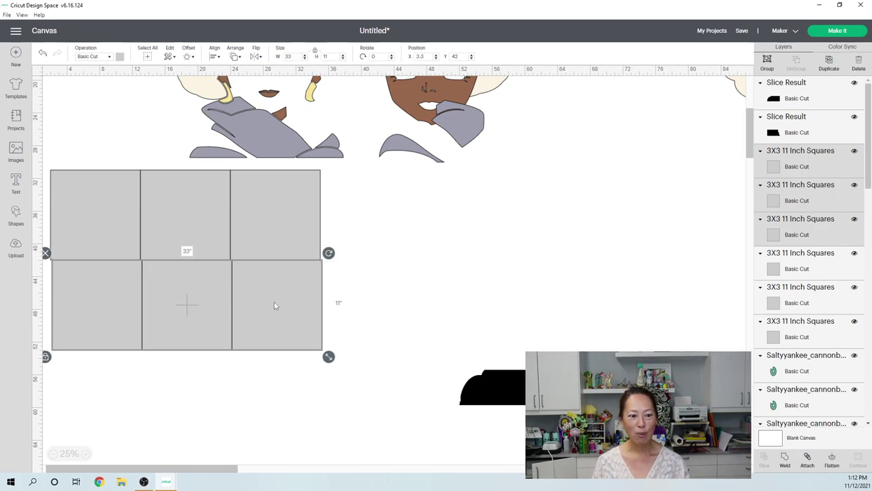
key(Left)
key(Left)
key(Left)
key(Left)
key(Left)
key(Left)
key(Left)
key(Left)
key(Left)
key(Left)
key(Left)
key(Left)
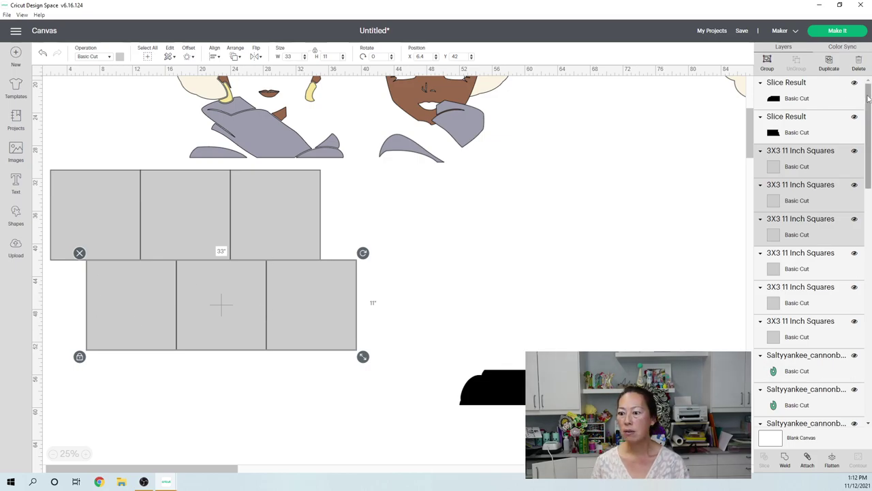
Select the silhouette's Slice Result layer and send it to the front of the squares.
drag(864, 92, 870, 444)
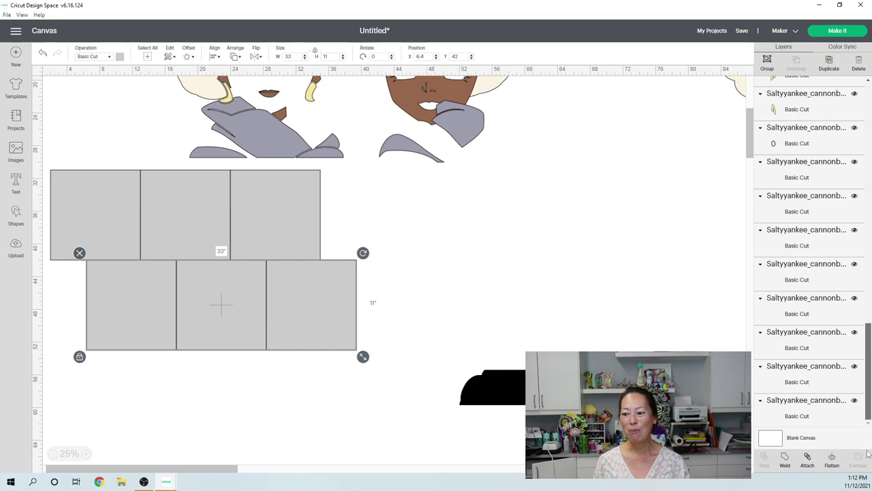
scroll(817, 406, down, 1)
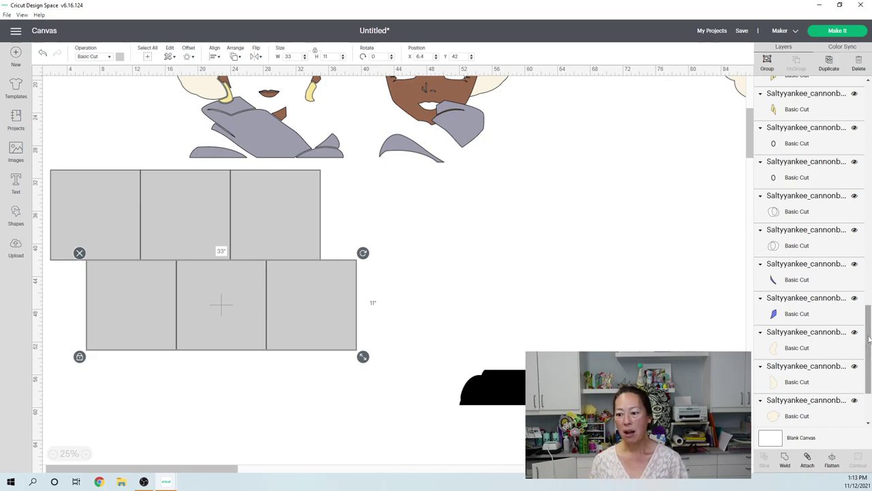
scroll(868, 382, down, 2)
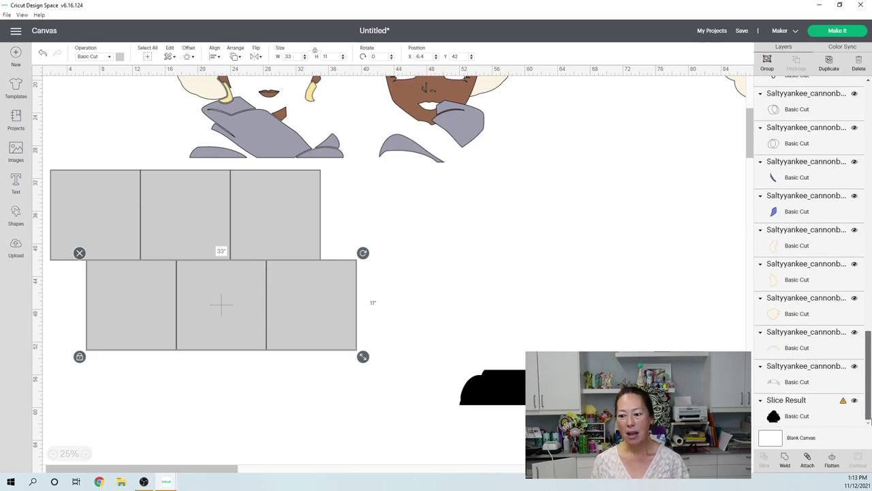
click(819, 421)
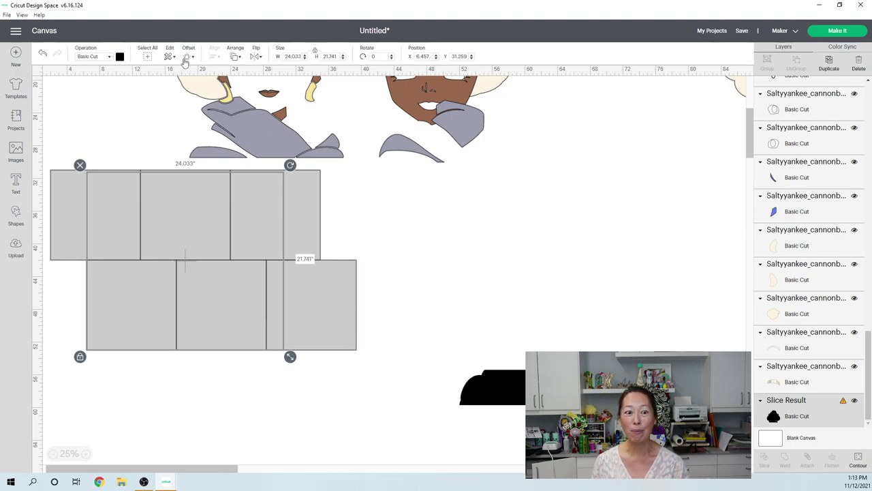
click(235, 59)
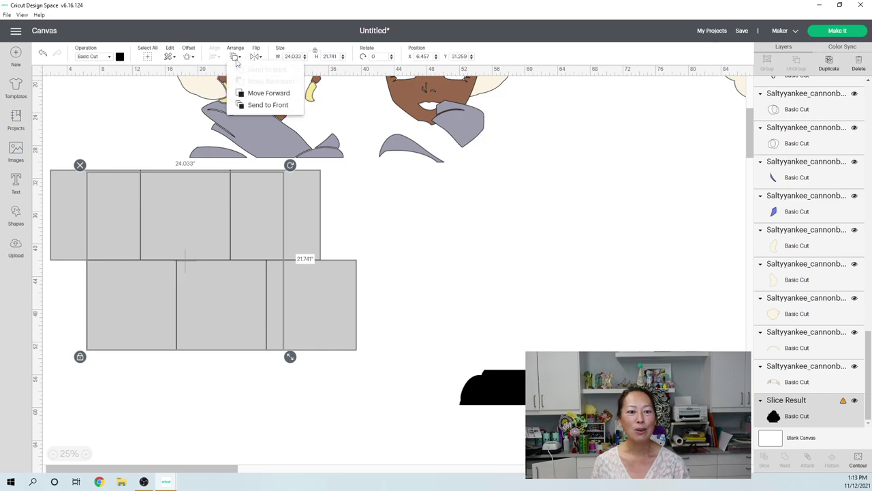
click(262, 105)
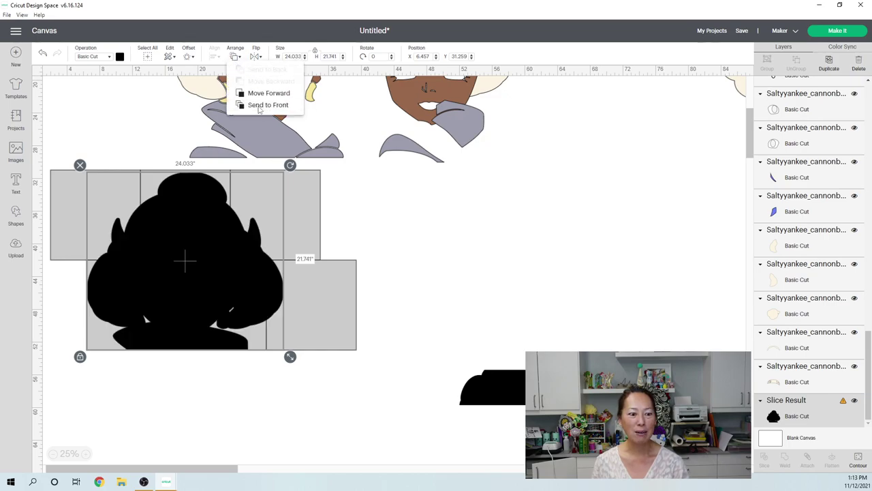
click(182, 384)
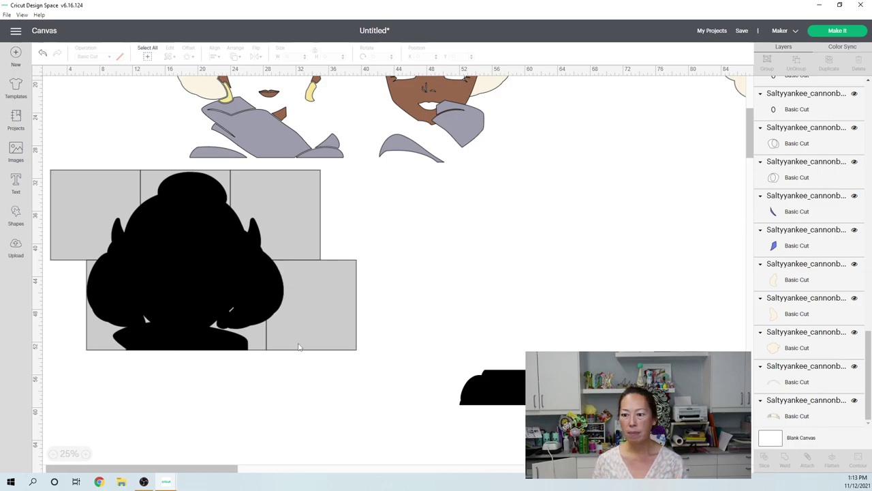
Undo bringing the silhouette forward and nudge the bottom row of squares left to X 5.7, Y 42.
click(41, 54)
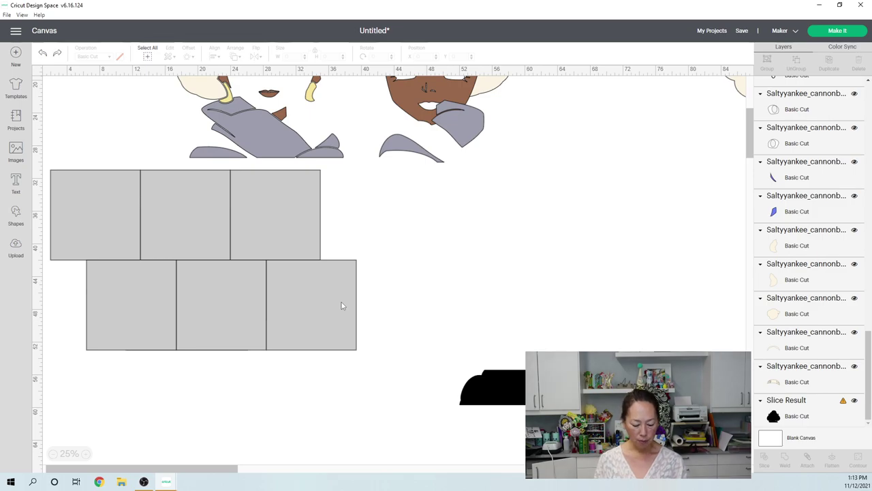
click(297, 298)
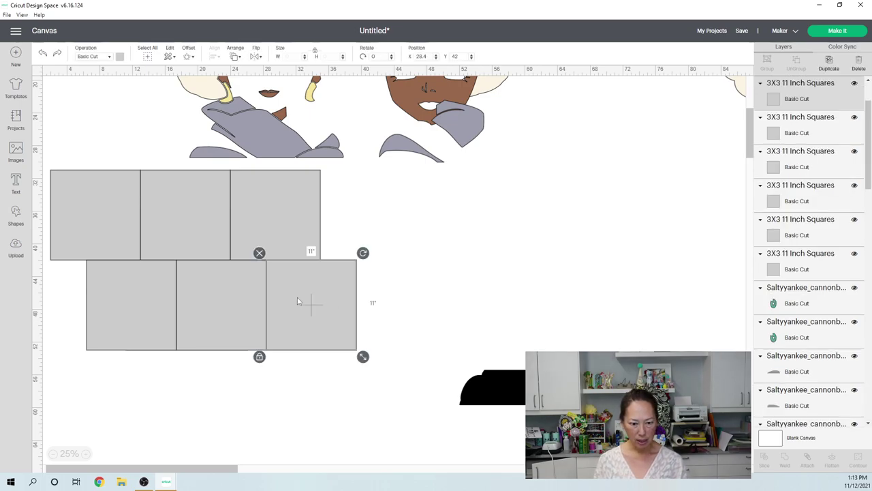
shift+click(228, 300)
shift+click(150, 300)
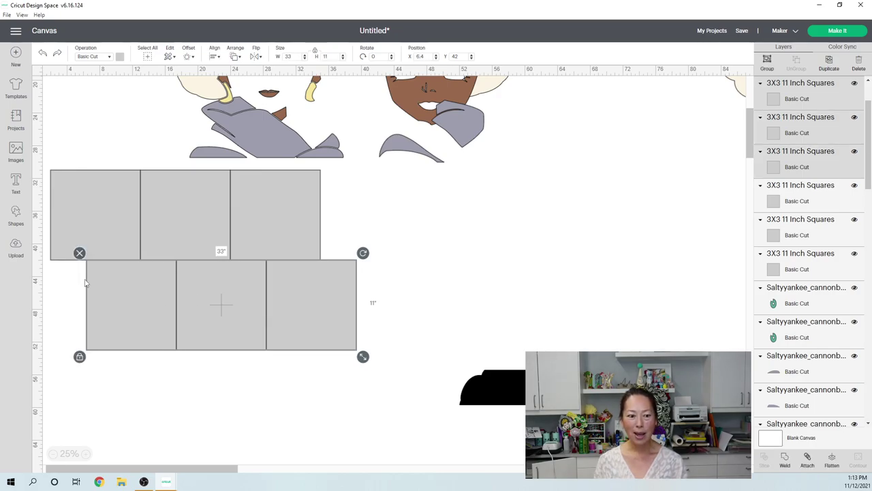
key(Left)
key(Left)
key(Left)
key(Left)
key(Left)
key(Left)
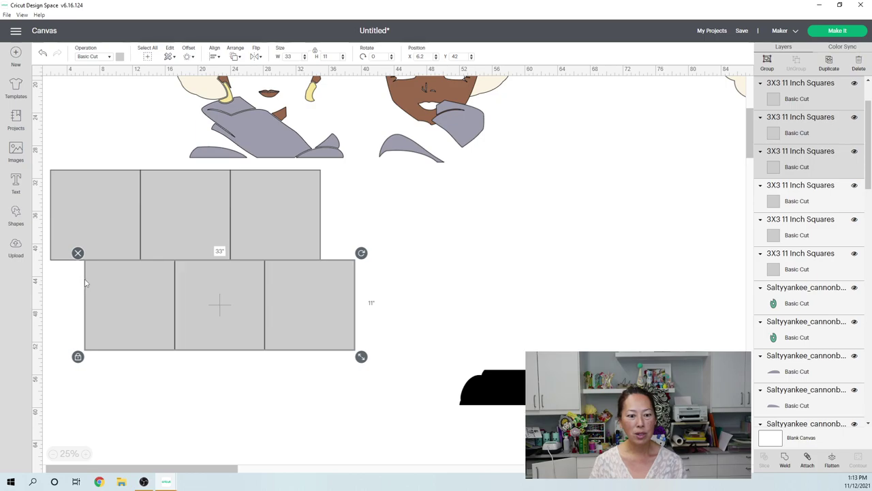
key(Left)
key(Left)
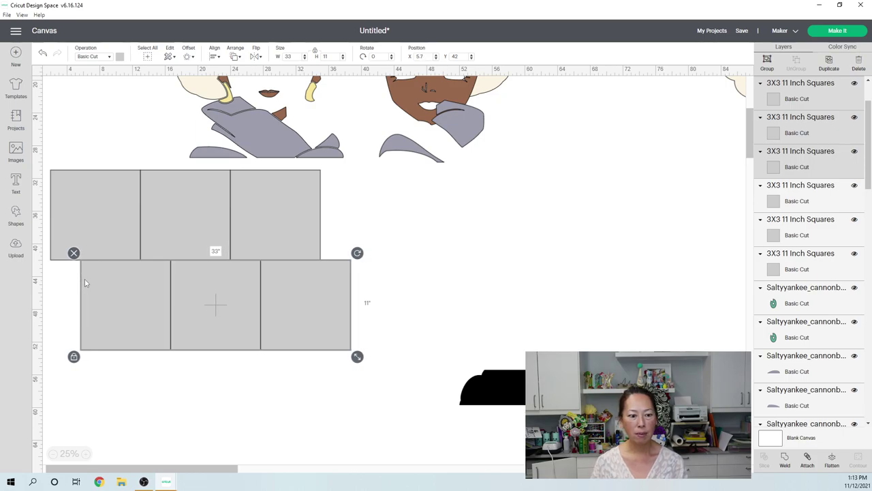
Select the silhouette from its Slice Result layer in the Layers panel.
drag(869, 136, 870, 439)
click(833, 417)
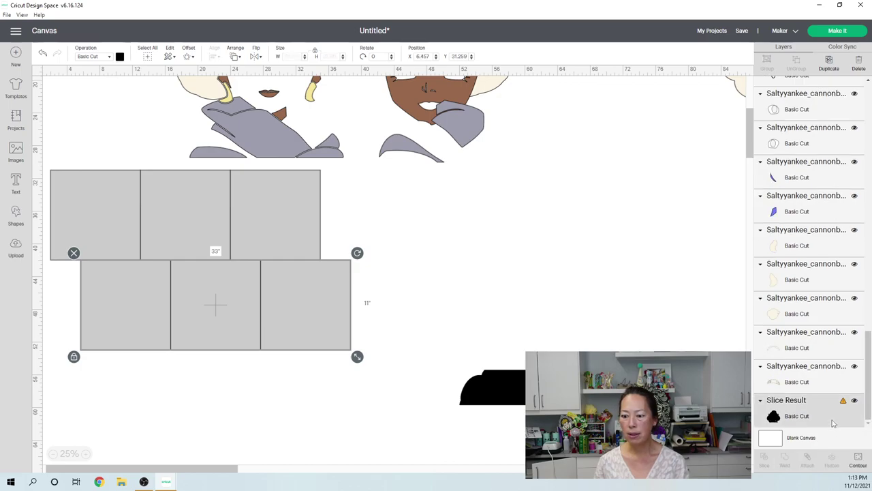
click(236, 57)
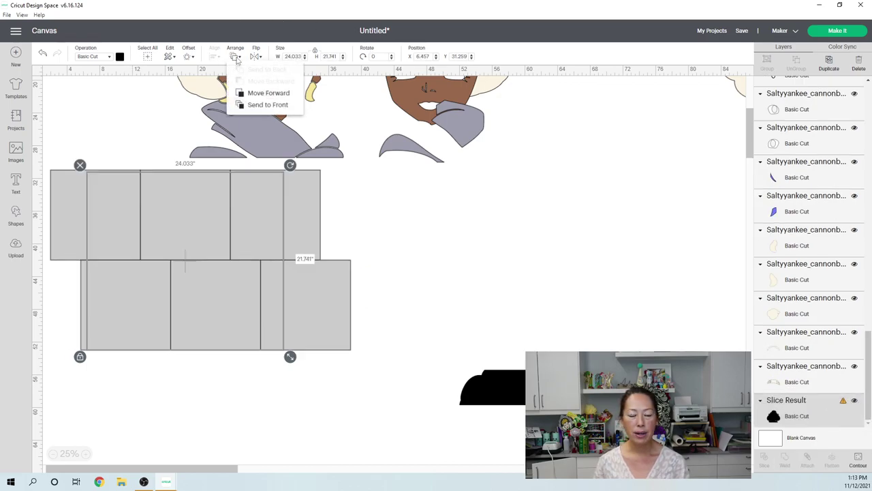
Send the silhouette to the front and slice it with one overlapping square.
click(252, 105)
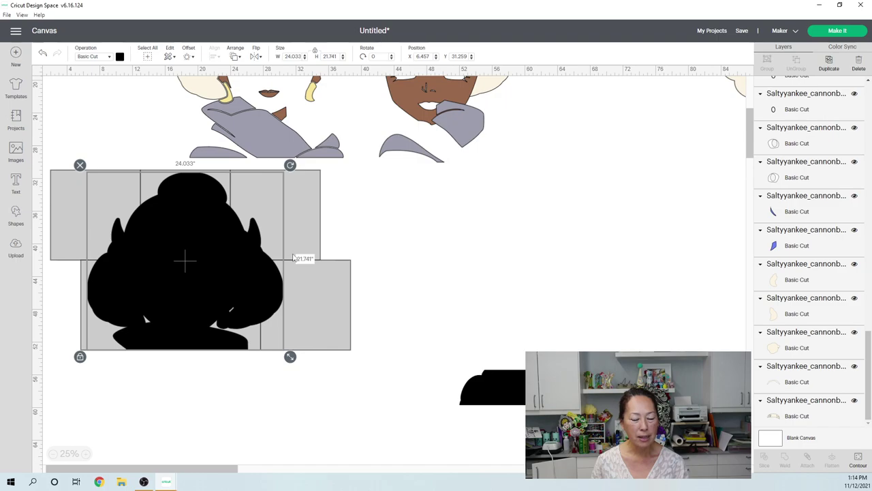
drag(370, 385, 276, 274)
click(765, 463)
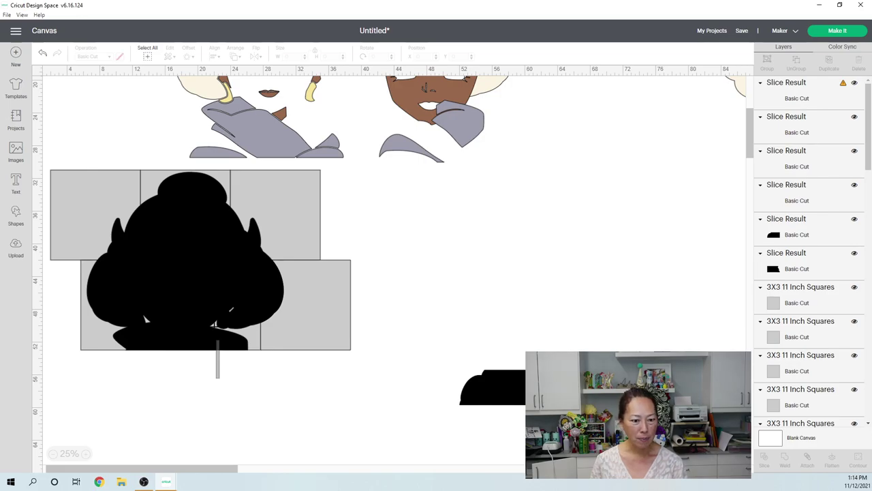
Slice the silhouette against the grey squares and delete the leftover grey piece around it.
click(200, 269)
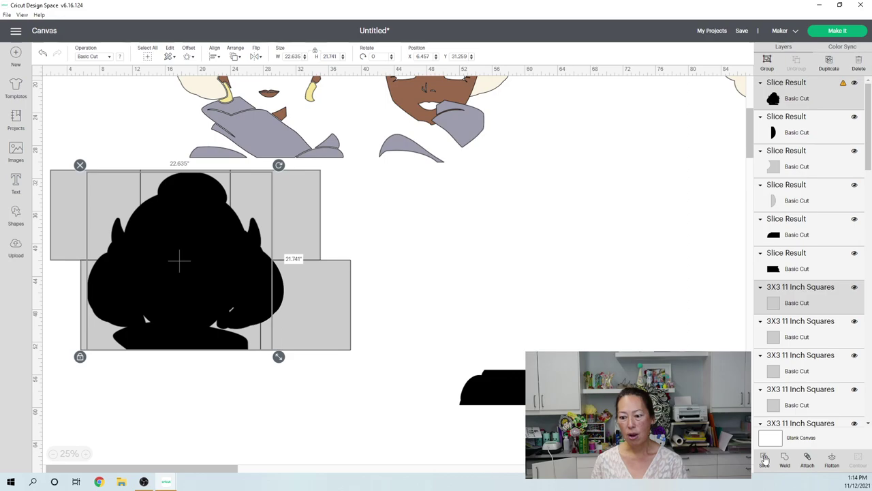
click(426, 411)
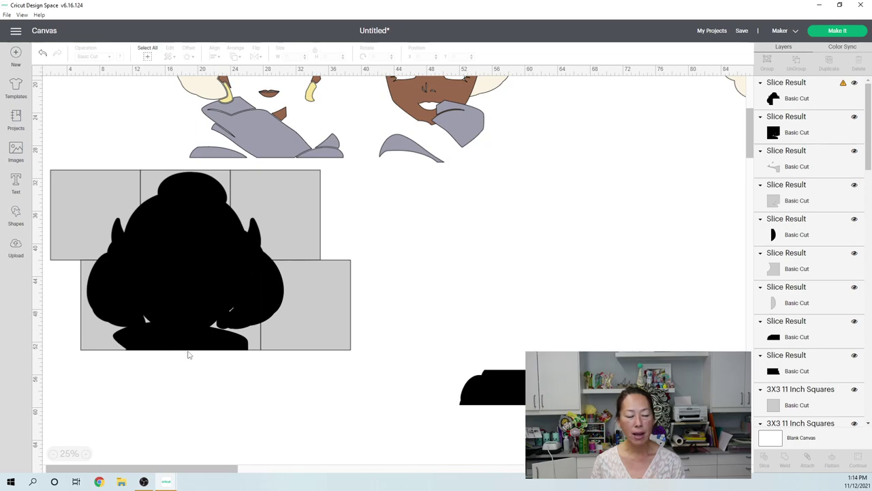
drag(112, 372, 105, 312)
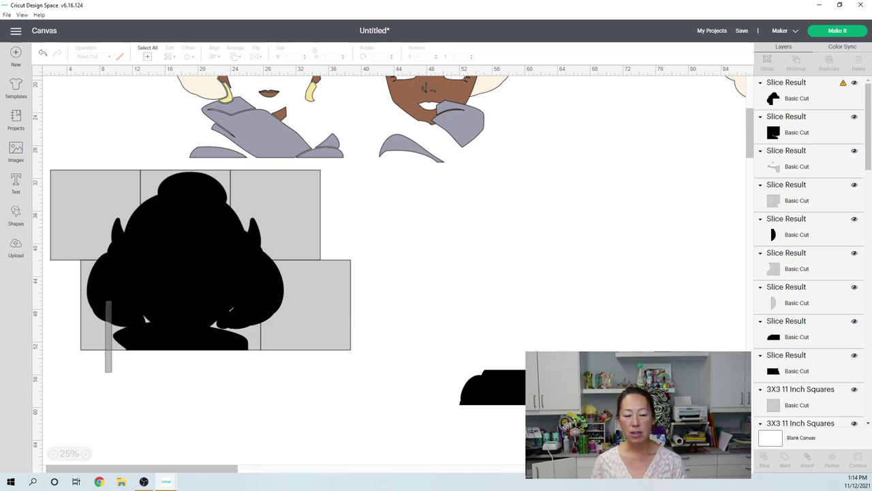
drag(105, 300, 105, 300)
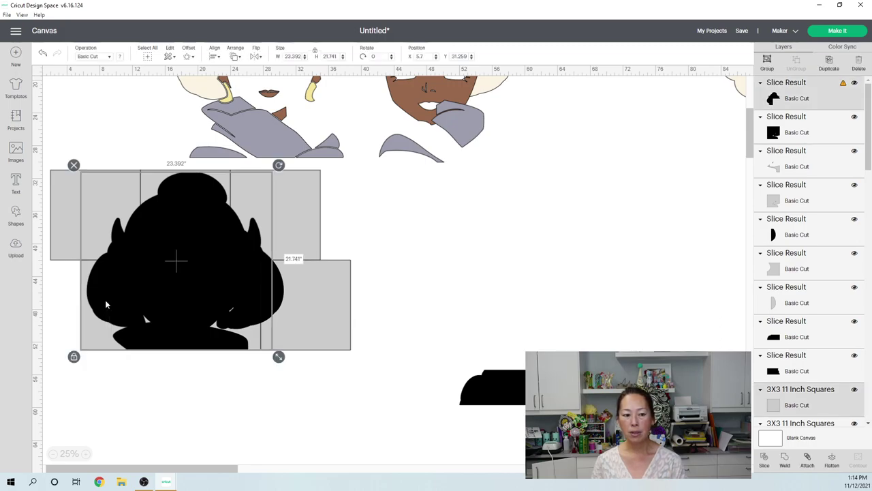
click(764, 463)
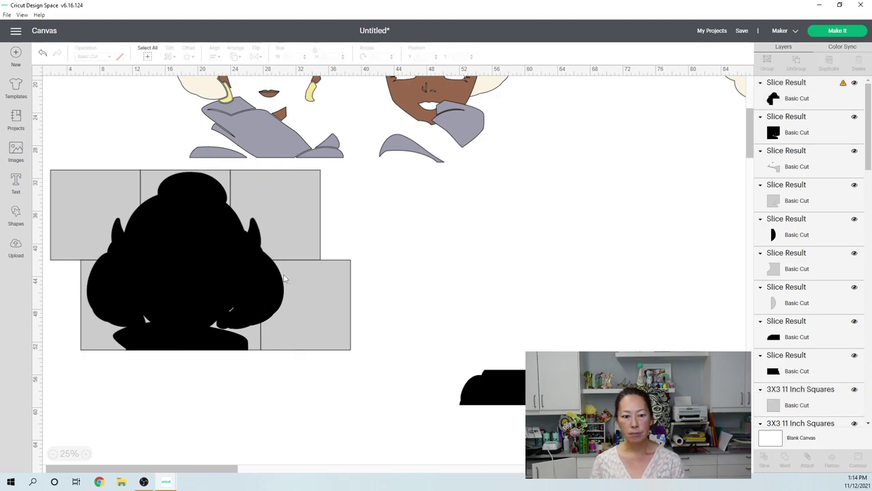
click(171, 301)
key(Delete)
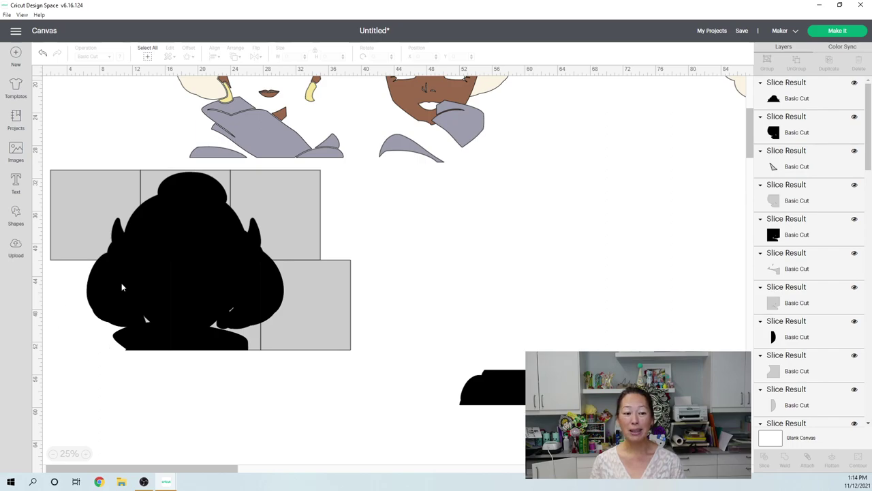
Move the lower-left, square and half-moon black pieces right, then delete the lower grey scraps.
drag(116, 289, 477, 313)
click(211, 286)
drag(211, 289, 573, 302)
click(281, 291)
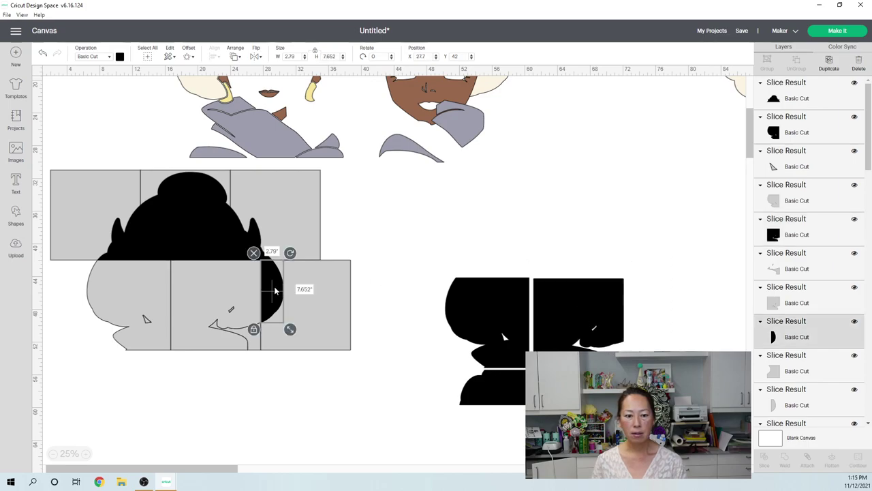
drag(282, 291, 641, 310)
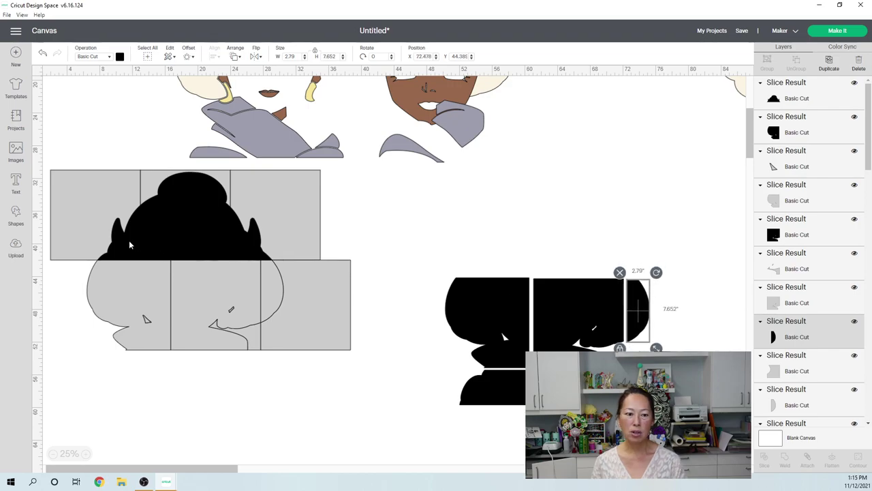
drag(357, 375, 134, 306)
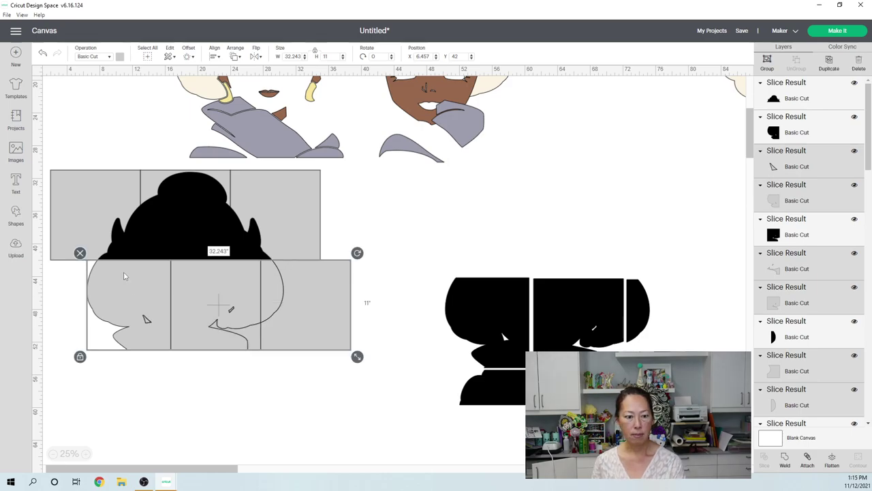
key(Delete)
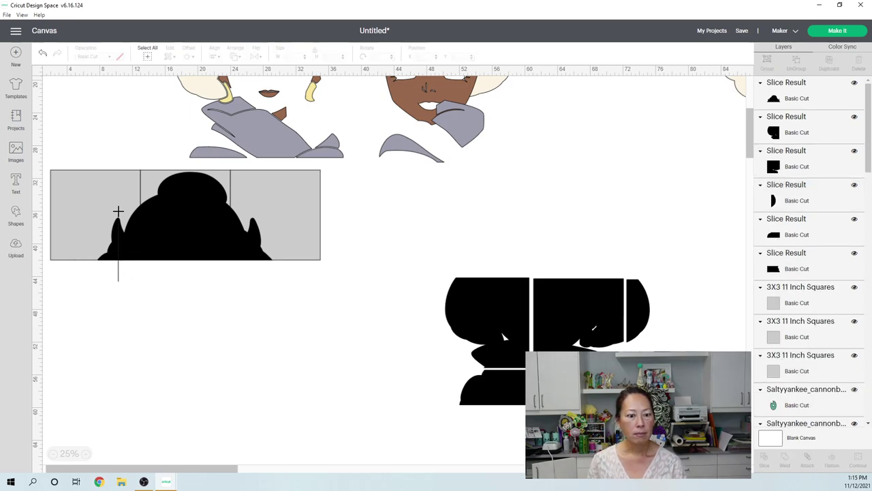
Slice the silhouette's top piece along the remaining top row of grey squares.
drag(118, 163, 117, 268)
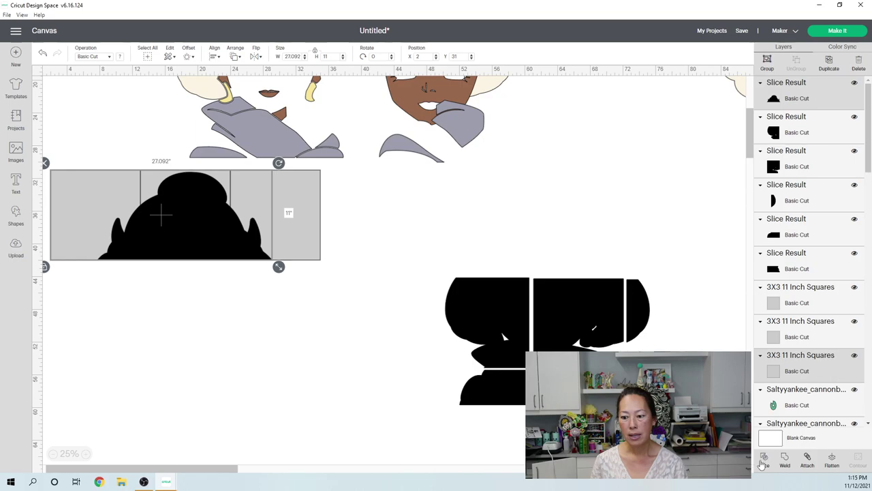
click(216, 270)
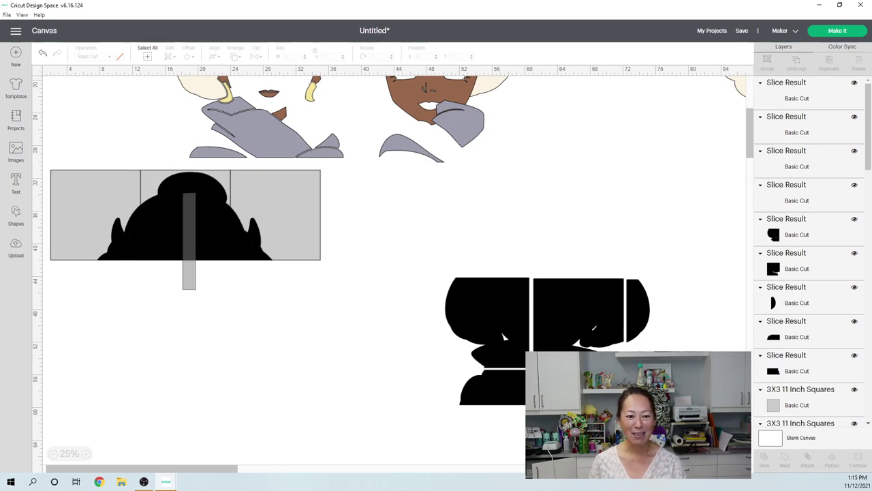
click(185, 216)
click(766, 459)
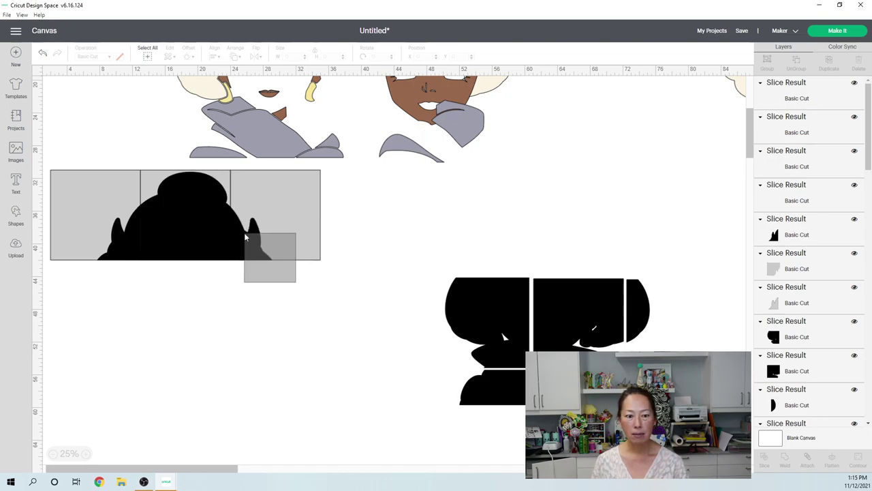
Move a grey slice square aside and place its black piece onto the reassembled figure.
click(259, 236)
drag(263, 238, 414, 235)
drag(498, 226, 382, 307)
click(375, 316)
click(266, 366)
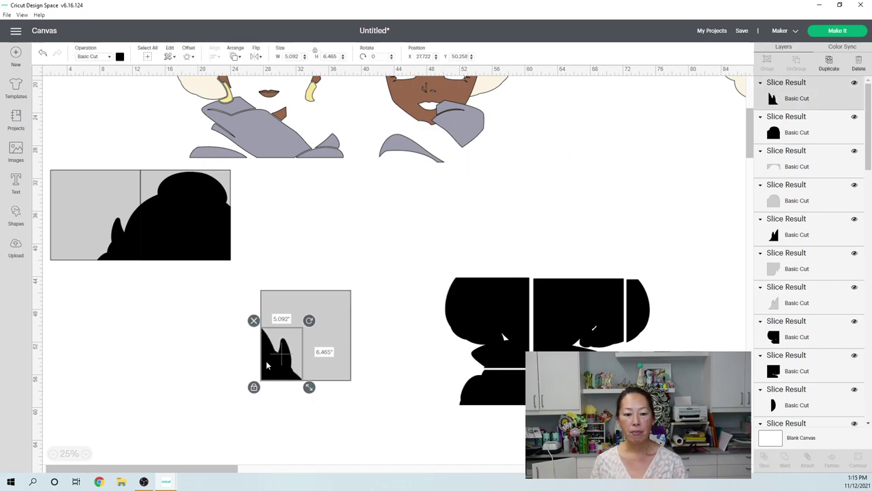
drag(268, 366, 597, 255)
Move the remaining black top pieces, including the small spike, onto the figure and select the grey scraps.
click(187, 217)
drag(320, 213, 543, 231)
drag(121, 240, 472, 246)
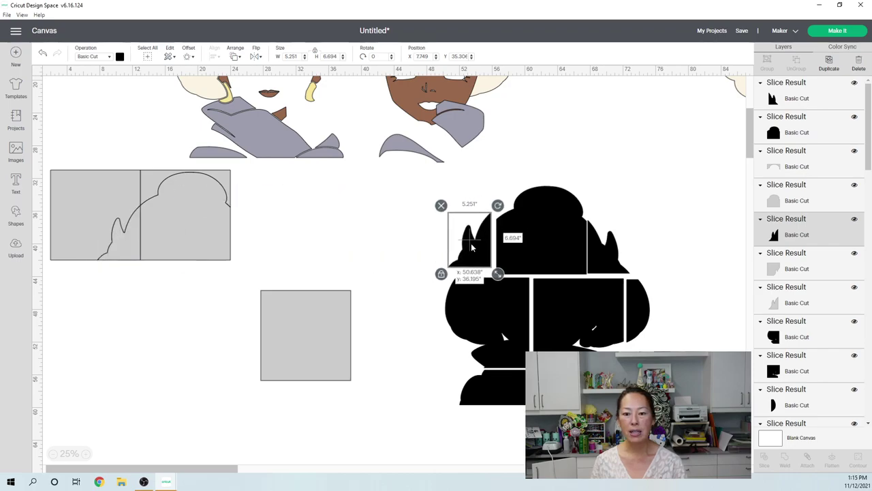
drag(354, 395, 105, 205)
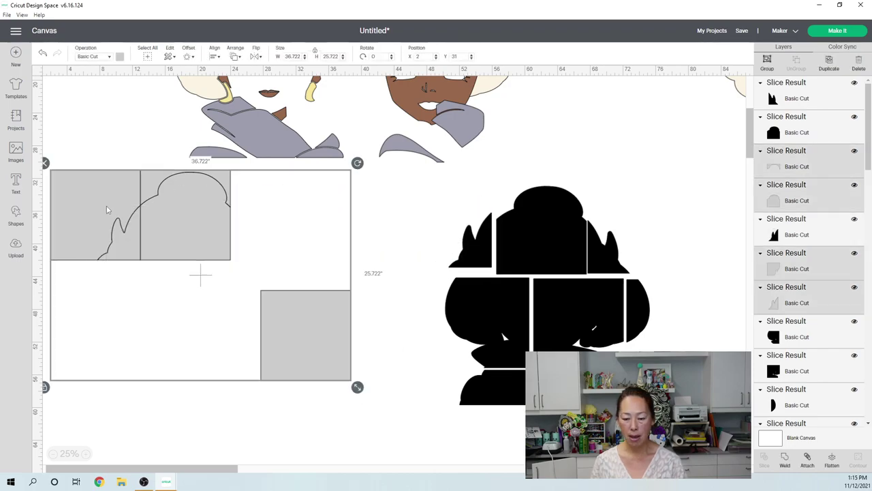
Delete the leftover grey pieces, check the brown face piece, then send the design to Make It.
key(Delete)
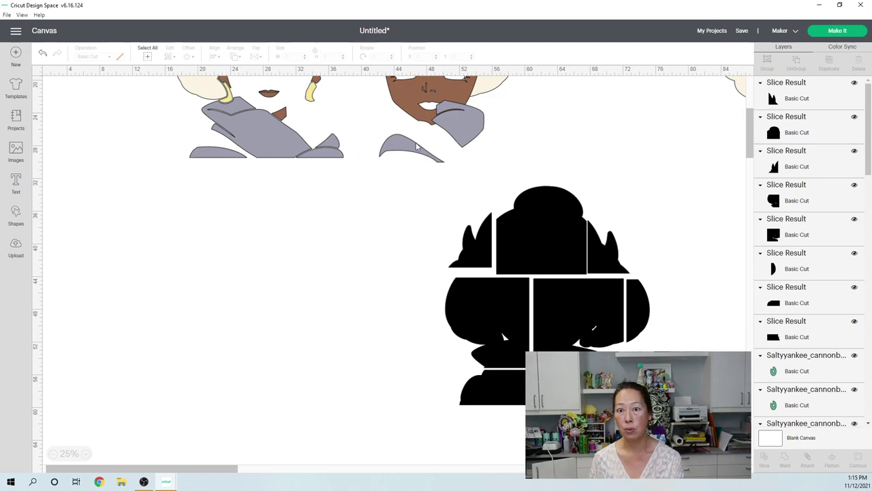
scroll(413, 145, up, 1)
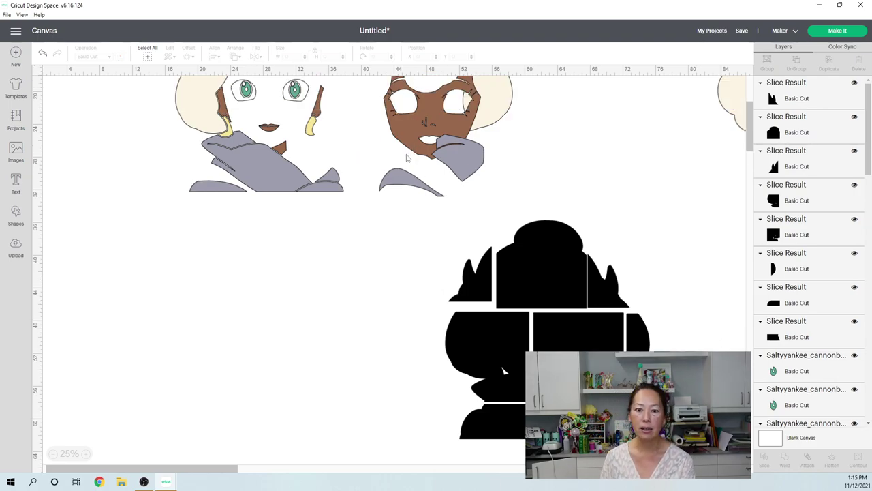
scroll(414, 150, up, 1)
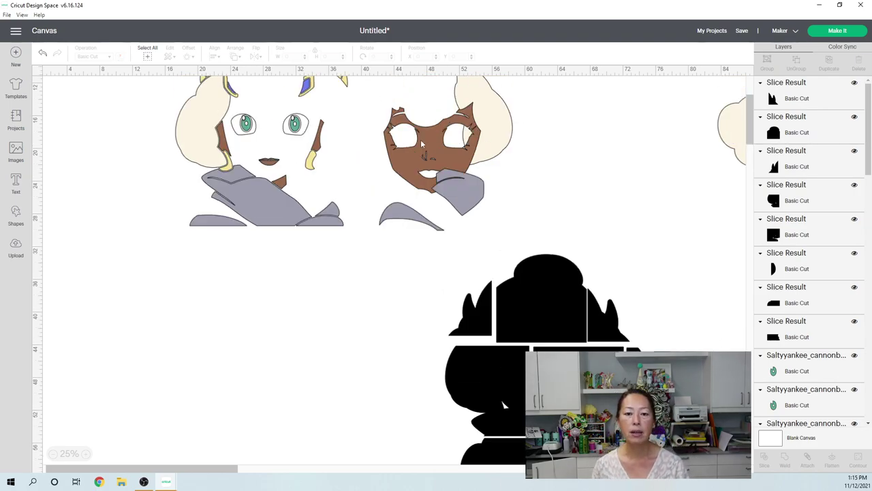
click(420, 139)
scroll(421, 139, up, 1)
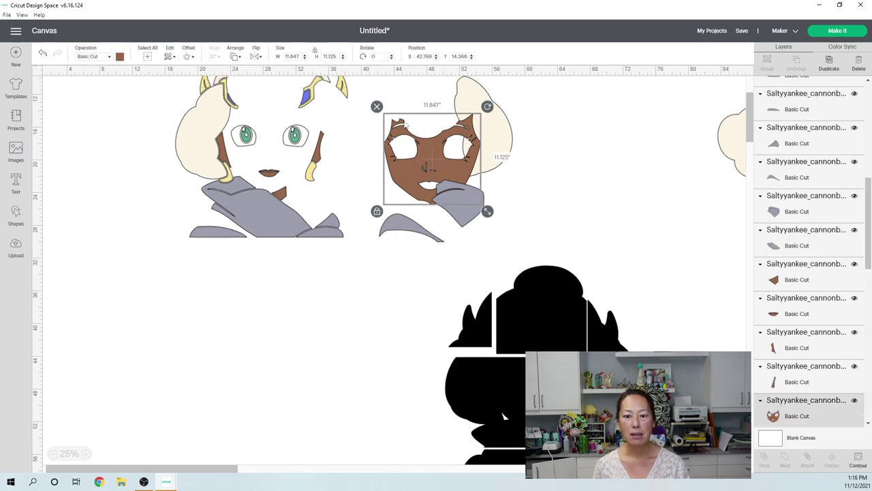
click(414, 145)
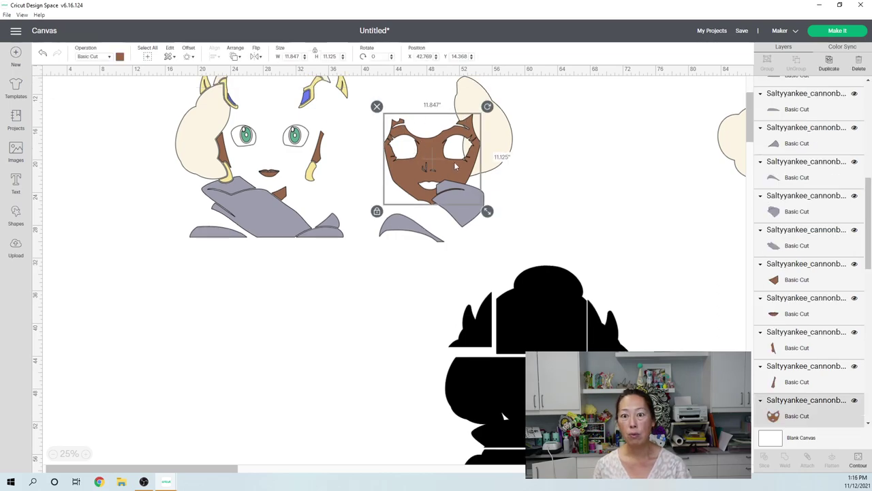
click(618, 211)
scroll(617, 209, up, 2)
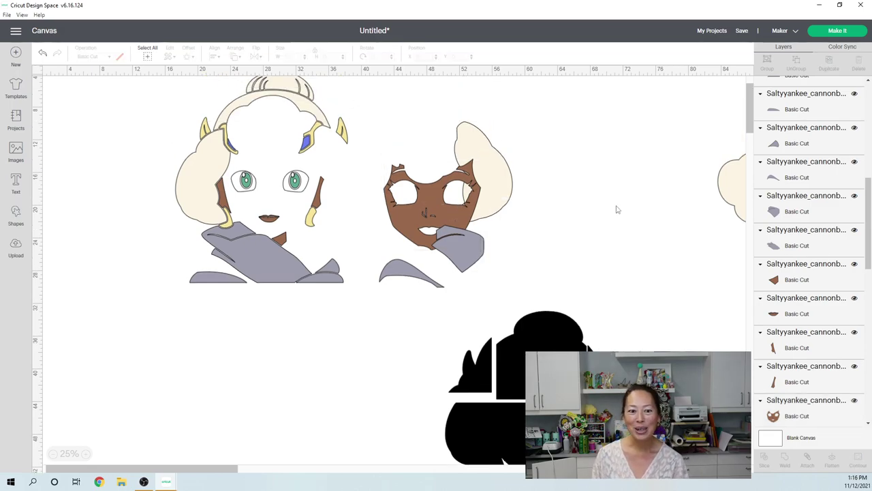
click(837, 31)
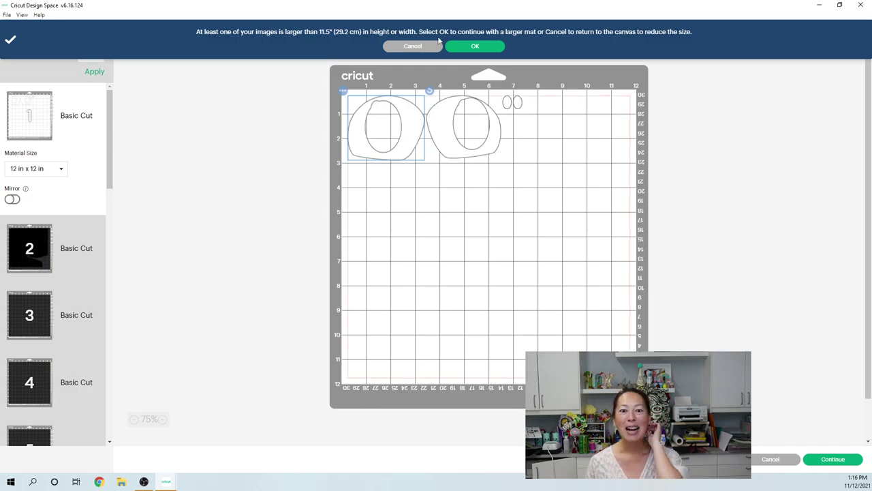
Continue with a larger mat and shift mat 5's pointed piece slightly left.
click(485, 46)
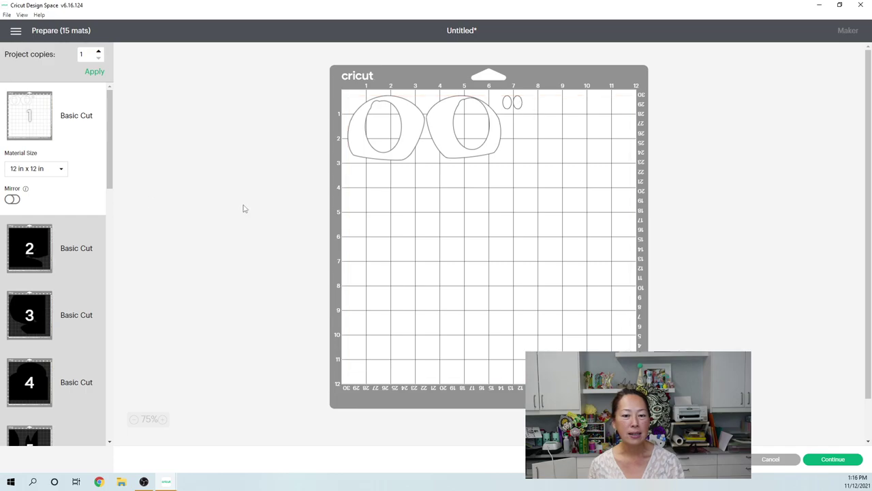
click(27, 251)
scroll(24, 272, down, 3)
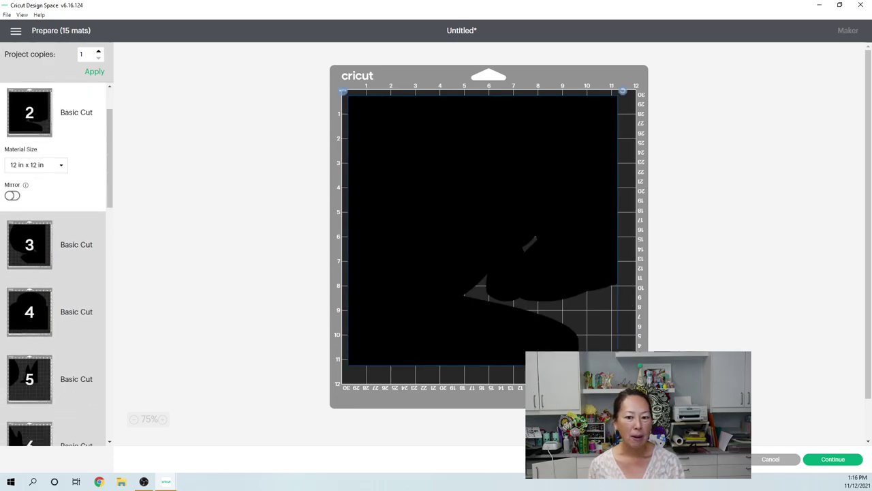
click(26, 311)
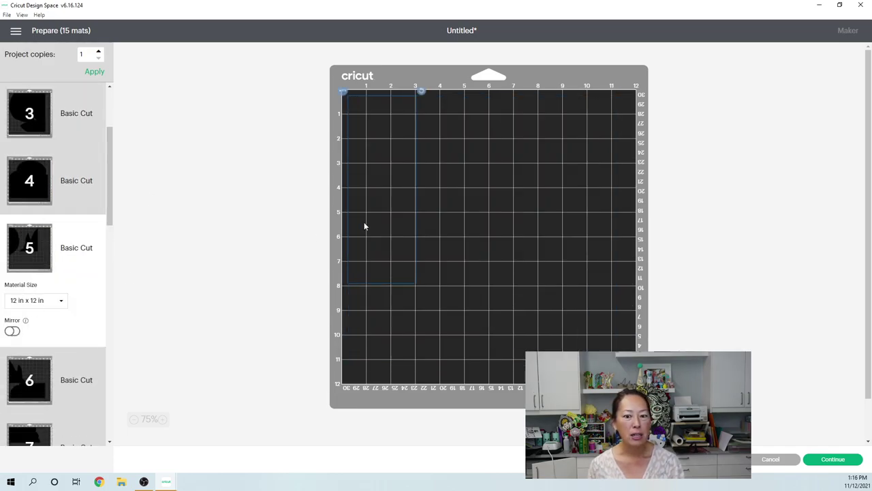
drag(460, 187, 453, 187)
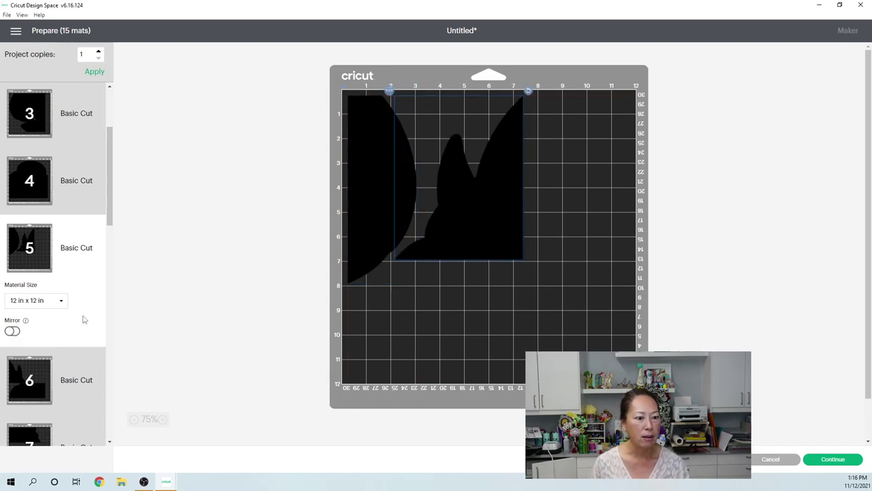
Open the options menu for the single black piece on mat 7.
scroll(69, 323, down, 1)
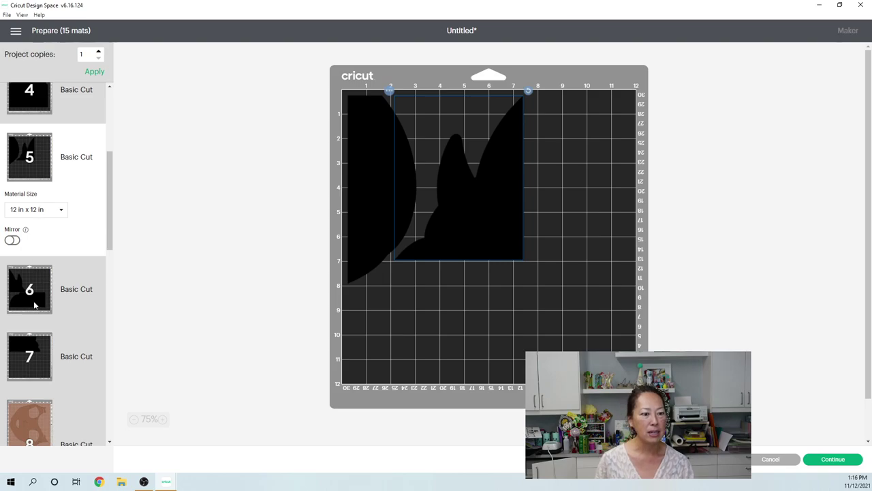
click(30, 354)
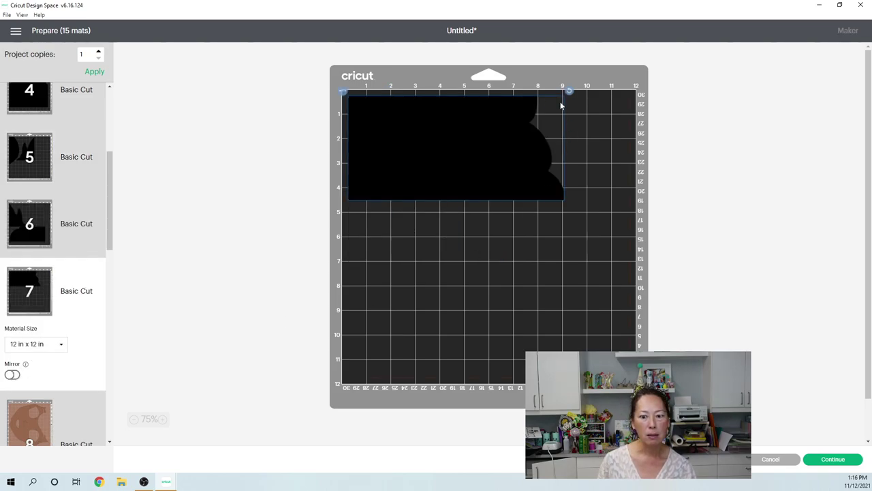
click(343, 93)
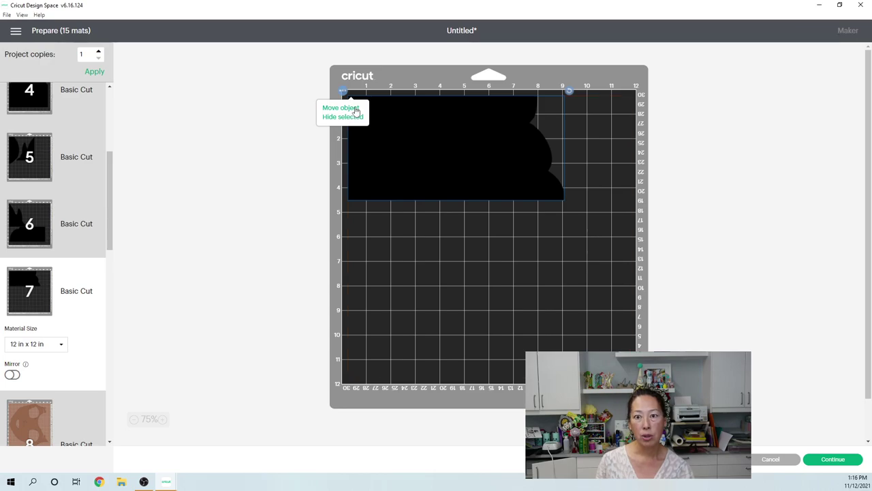
Move mat 7's black piece onto mat 5 and place it in the lower-right corner.
click(354, 109)
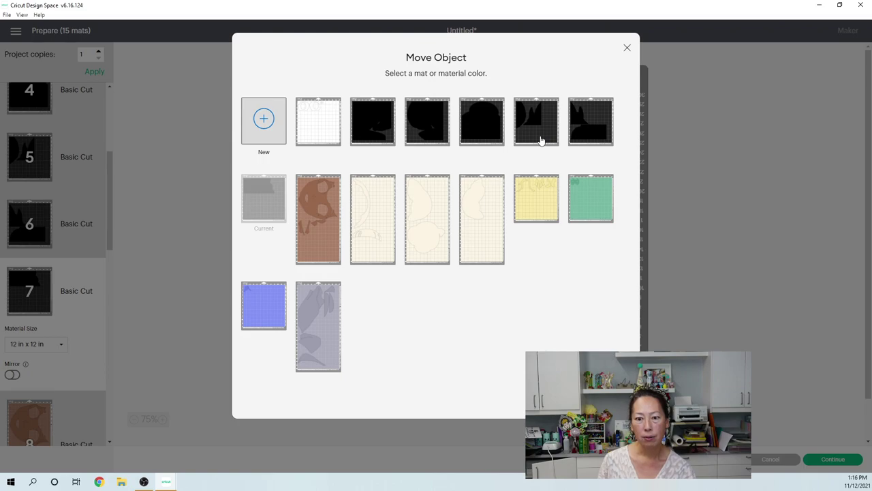
click(542, 140)
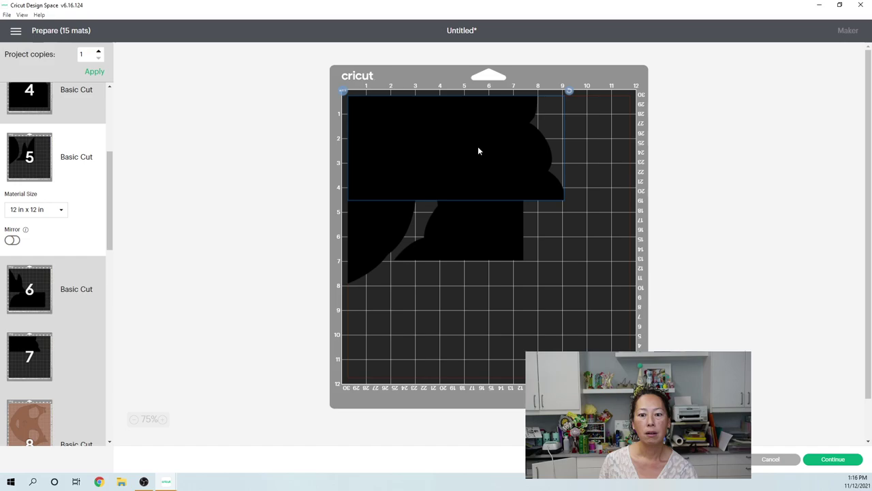
drag(477, 151, 616, 327)
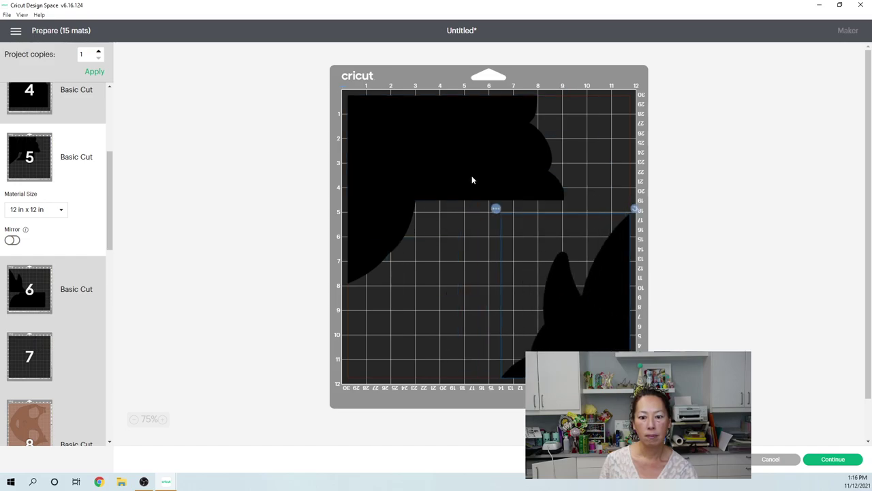
Push the wide black piece against the right edge and lower the half-circle piece.
drag(465, 149, 619, 151)
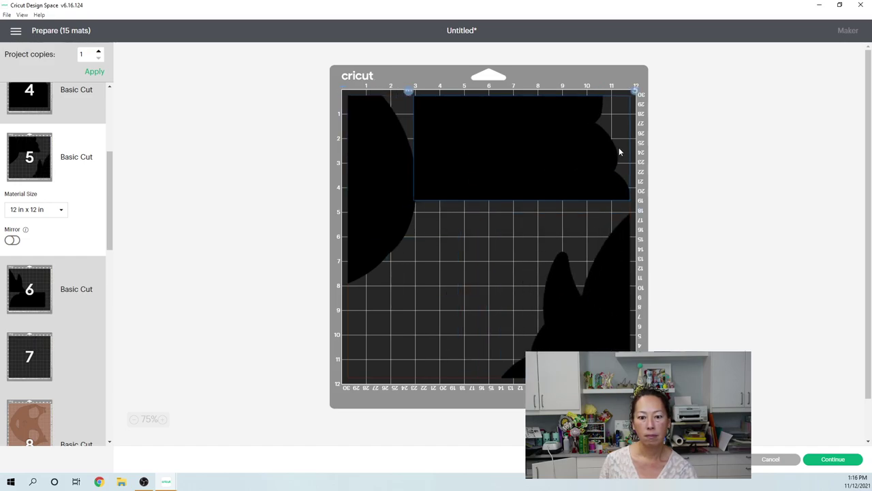
click(393, 203)
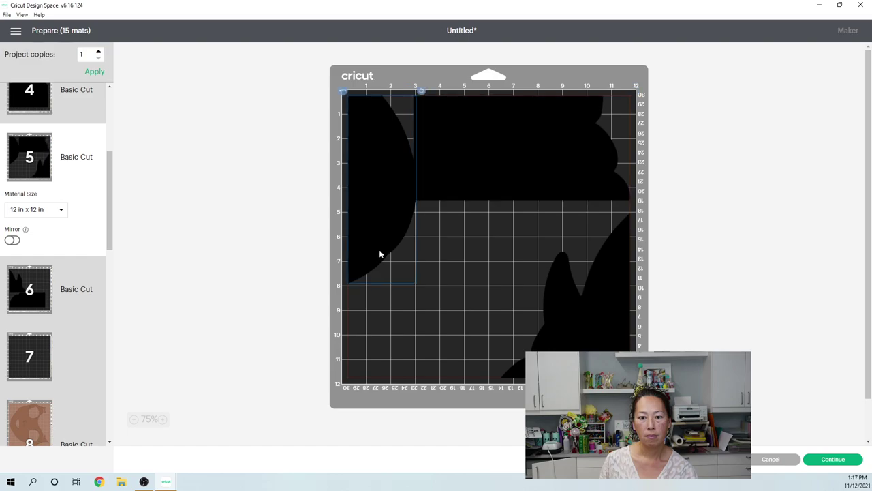
drag(381, 254, 370, 290)
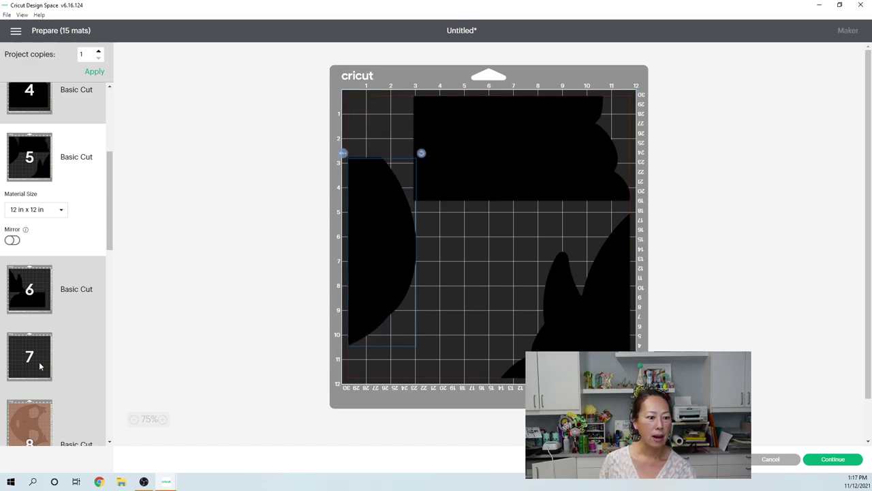
On mat 6, drag the wide black piece down to the bottom edge, clear of the pointed piece.
click(26, 288)
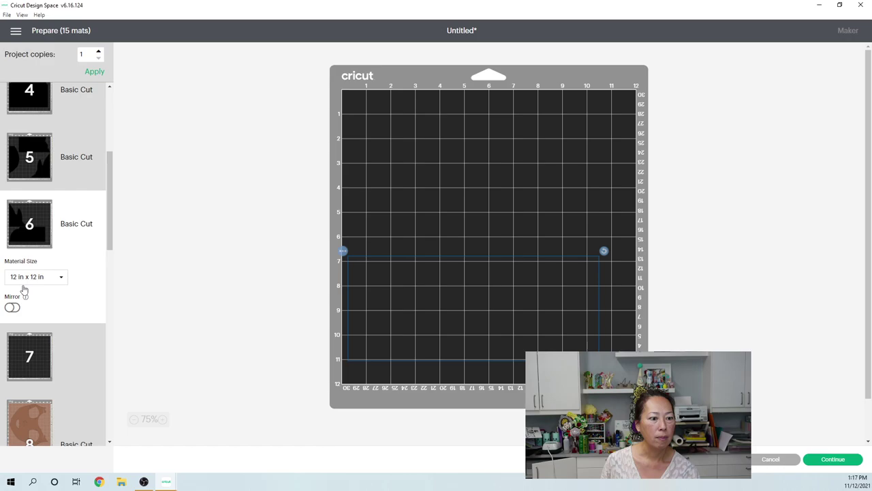
scroll(51, 300, up, 4)
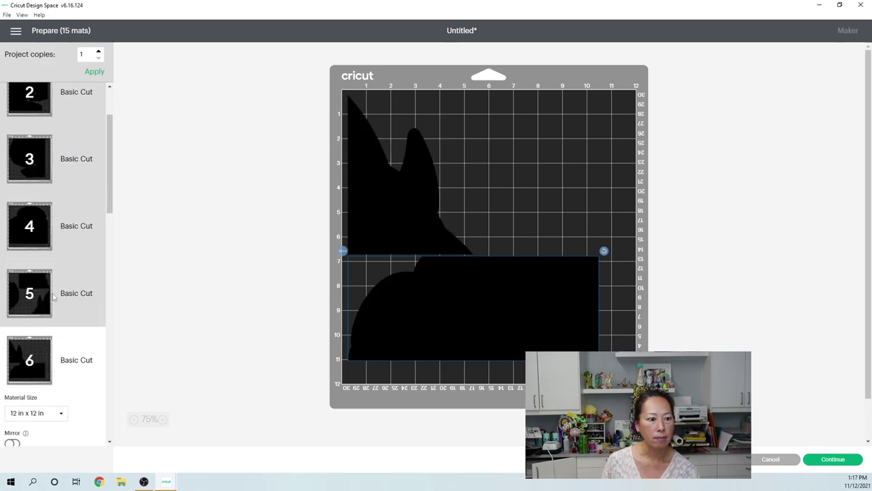
scroll(53, 295, down, 3)
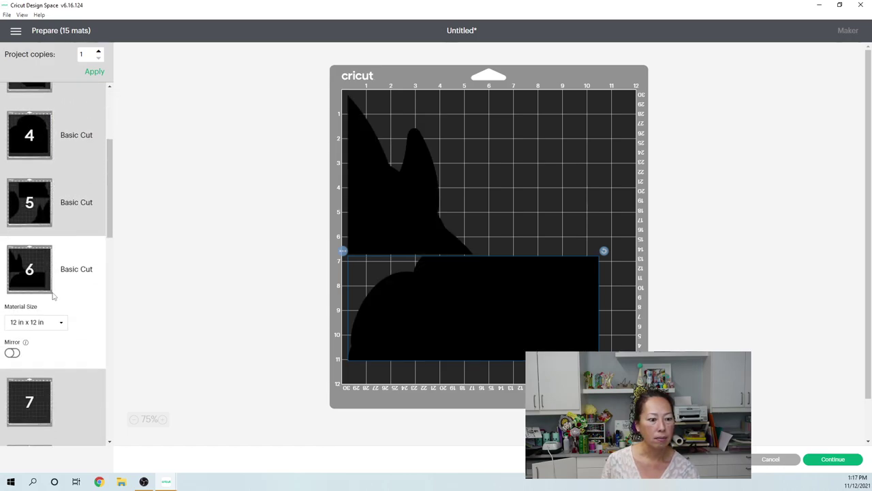
scroll(53, 296, down, 4)
scroll(53, 296, up, 3)
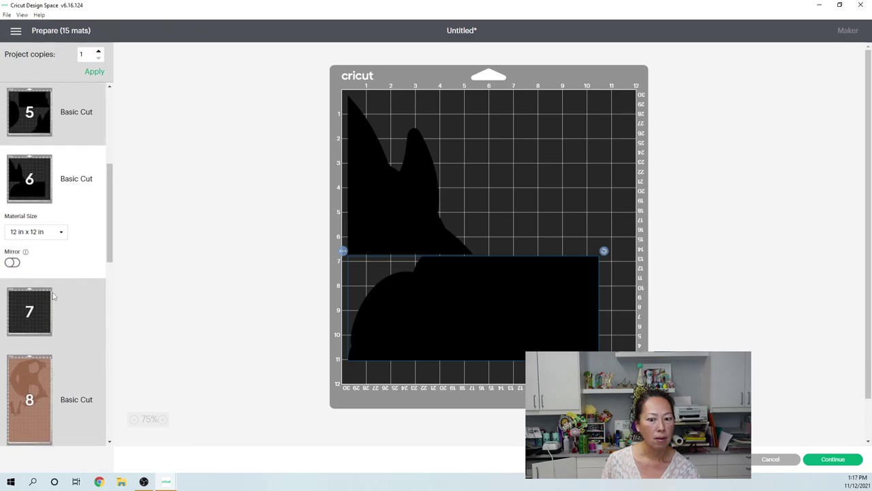
scroll(53, 296, up, 1)
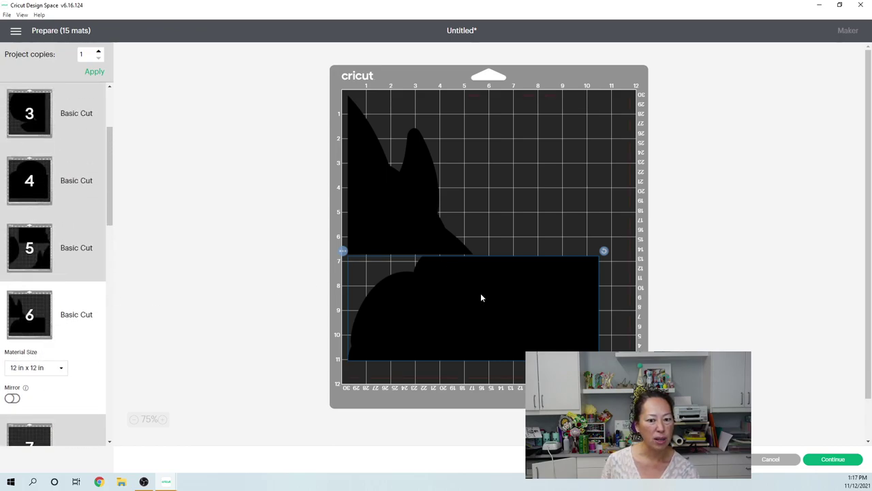
drag(480, 344, 482, 363)
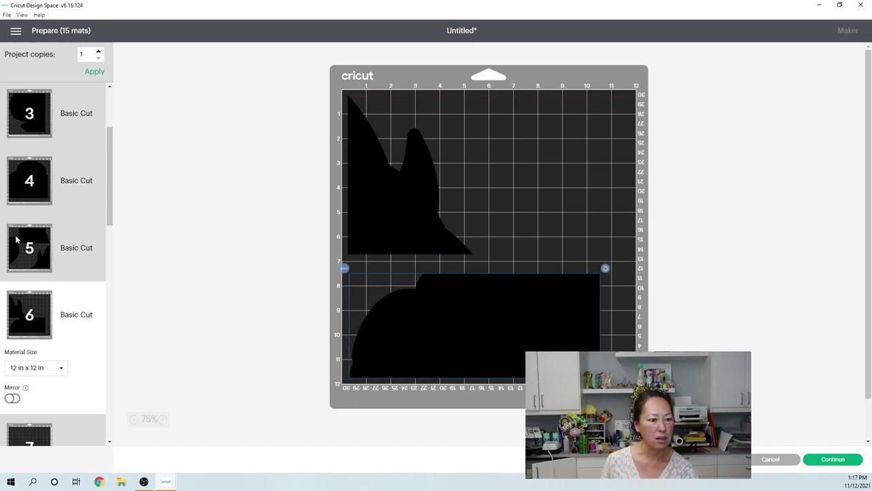
scroll(38, 189, up, 1)
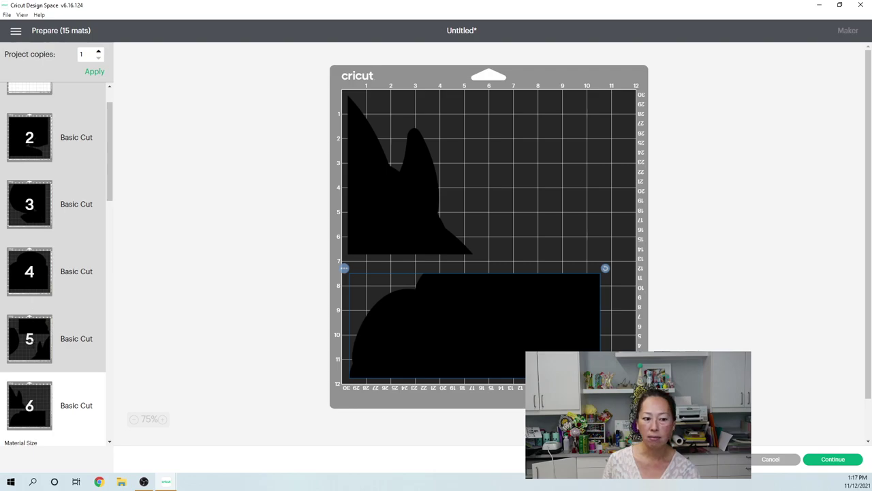
scroll(31, 208, down, 2)
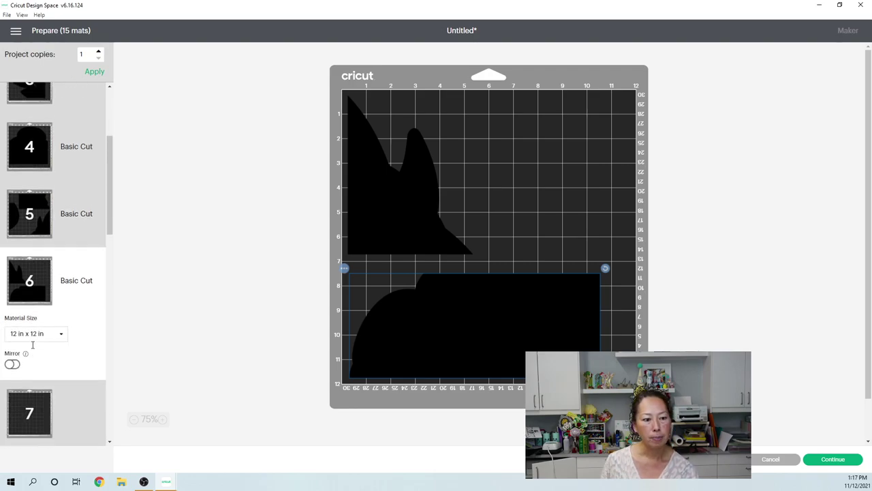
scroll(31, 208, up, 2)
scroll(34, 250, down, 6)
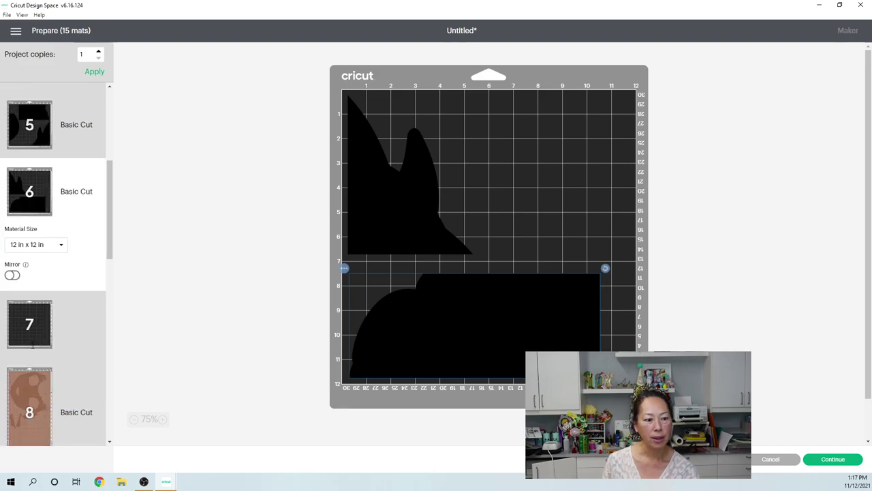
On brown mat 8, rotate the large face piece to fit the mat.
click(30, 236)
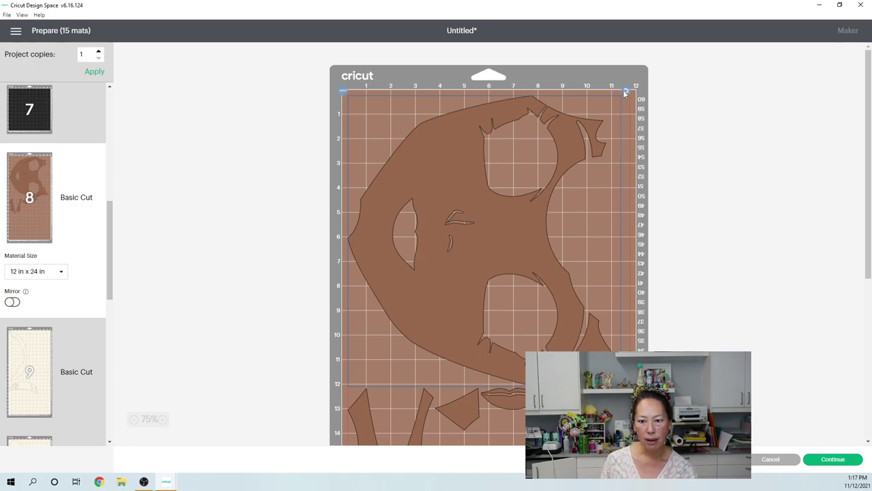
drag(612, 95, 598, 68)
drag(626, 87, 592, 149)
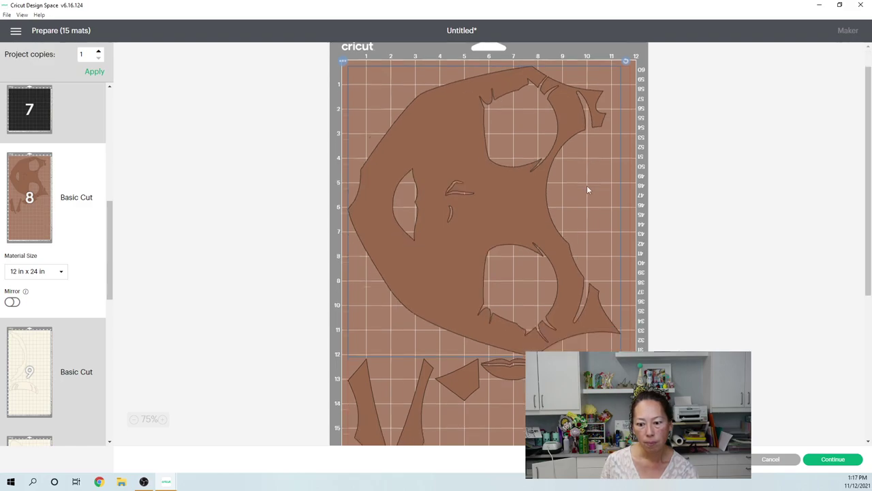
Place the lips in the face's mouth opening and the triangle in its top opening.
scroll(546, 308, down, 3)
click(514, 309)
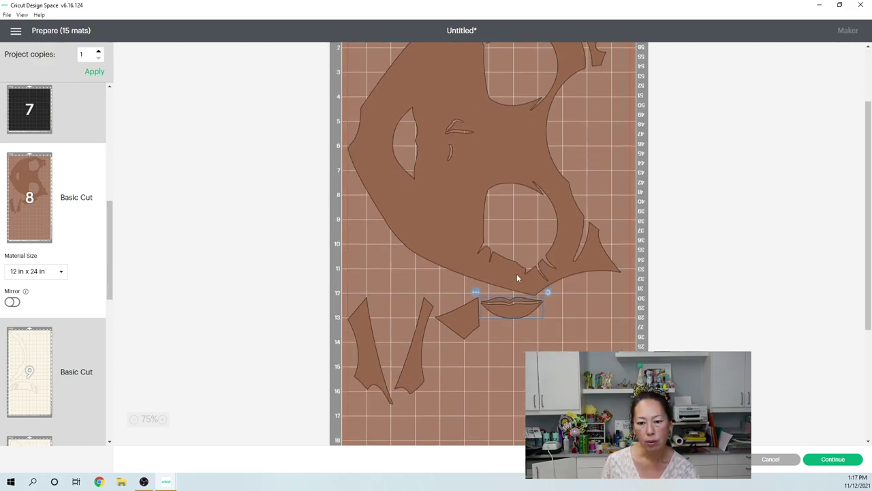
drag(517, 278, 529, 198)
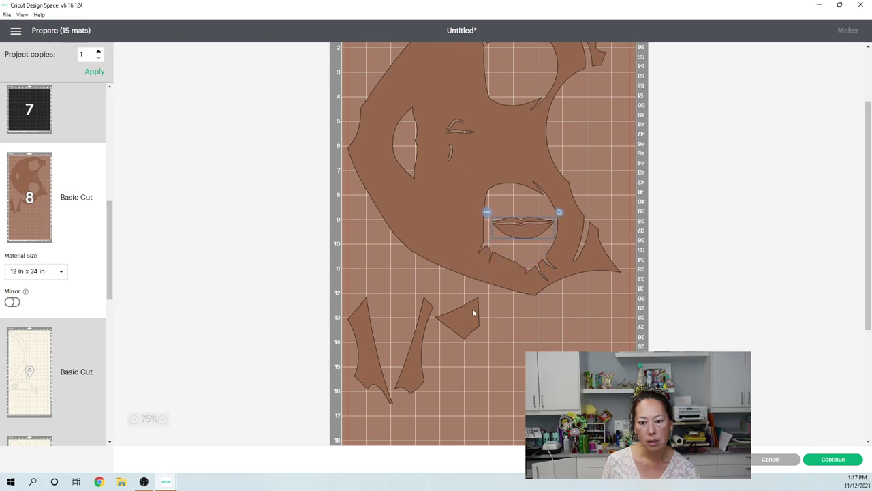
drag(458, 315, 532, 33)
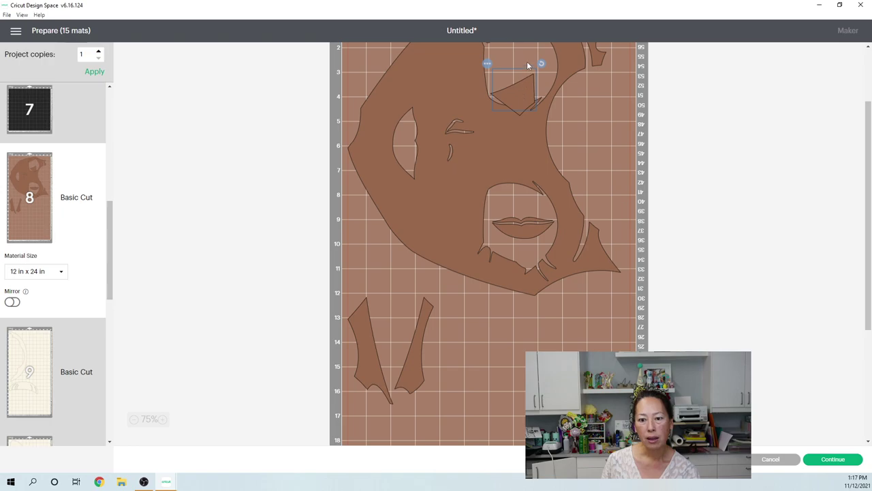
drag(528, 64, 527, 60)
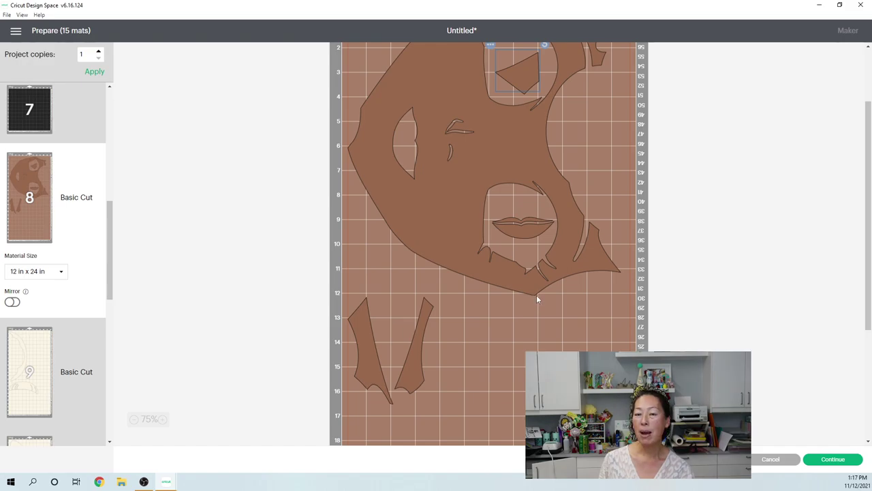
Tuck the two sliver pieces into gaps at the upper right and near column 11.
scroll(537, 298, up, 3)
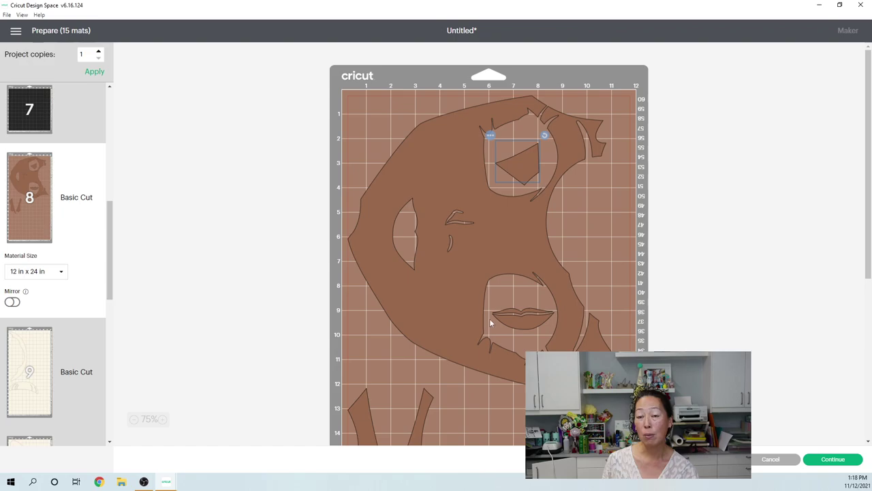
drag(422, 416, 620, 199)
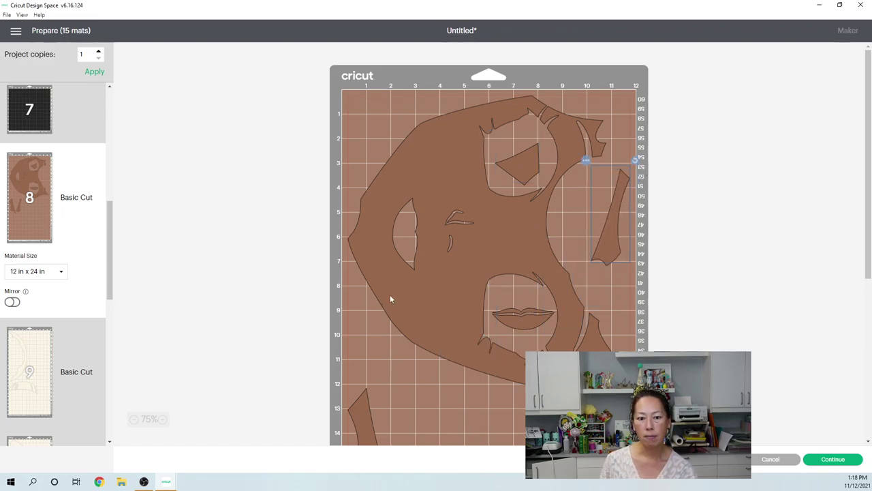
drag(390, 298, 458, 234)
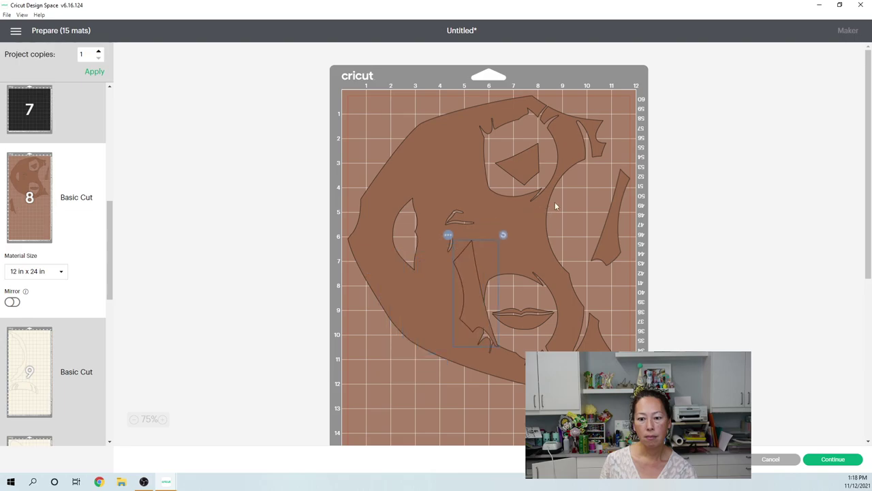
drag(555, 206, 645, 113)
scroll(440, 275, down, 2)
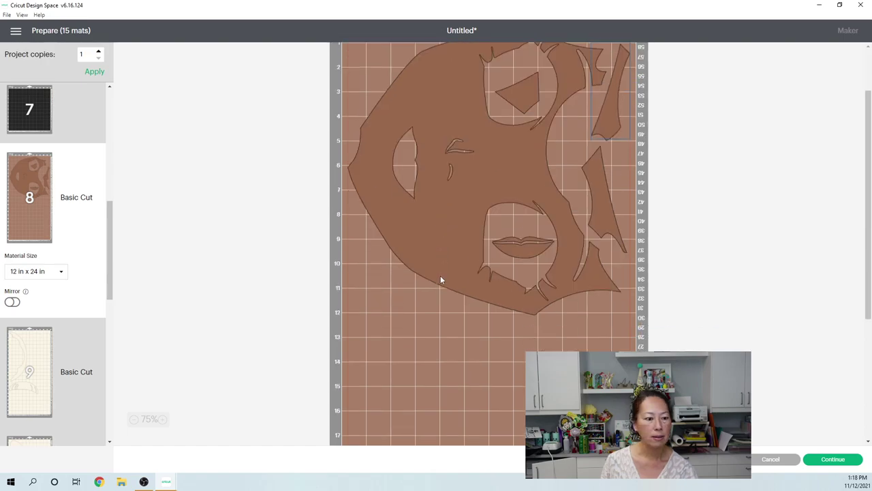
On cream mat 9, shift the arc piece right and rotate it clockwise.
click(37, 383)
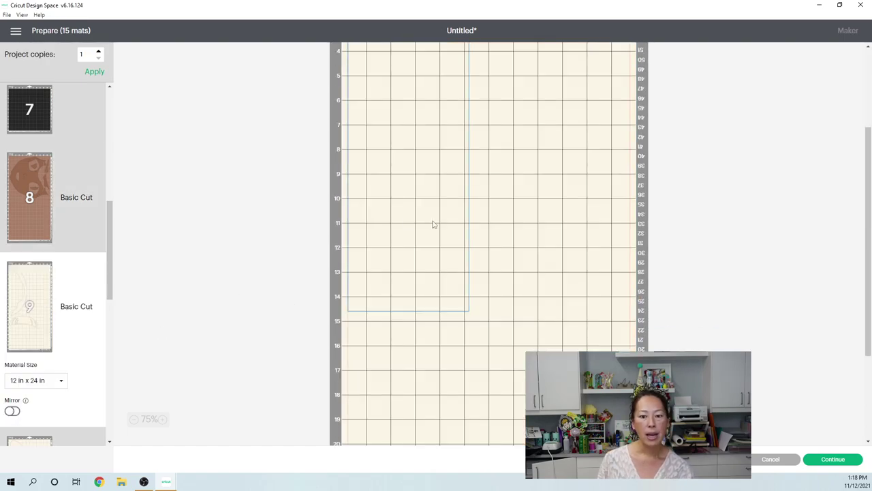
scroll(531, 250, up, 2)
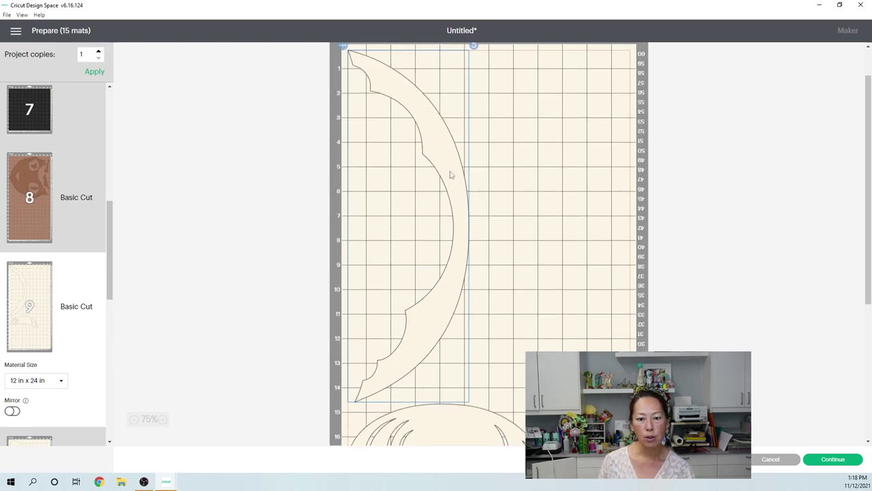
key(Right)
key(Right)
key(Right)
key(Right)
key(Right)
key(Right)
key(Right)
key(Right)
key(Right)
key(Right)
key(Right)
key(Right)
key(Right)
key(Right)
key(Right)
key(Right)
key(Right)
key(Right)
key(Right)
key(Right)
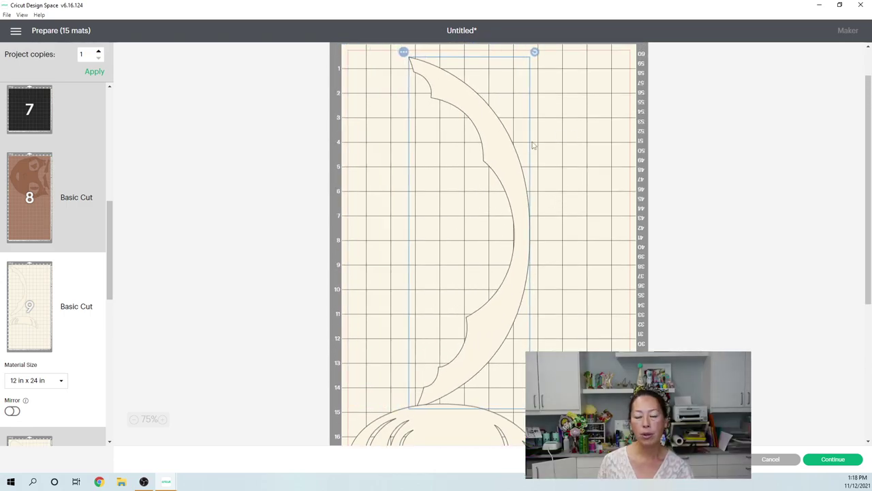
drag(536, 53, 567, 191)
Move the leaf piece up to rows 2–5, nested inside the arc's curve.
scroll(593, 102, up, 1)
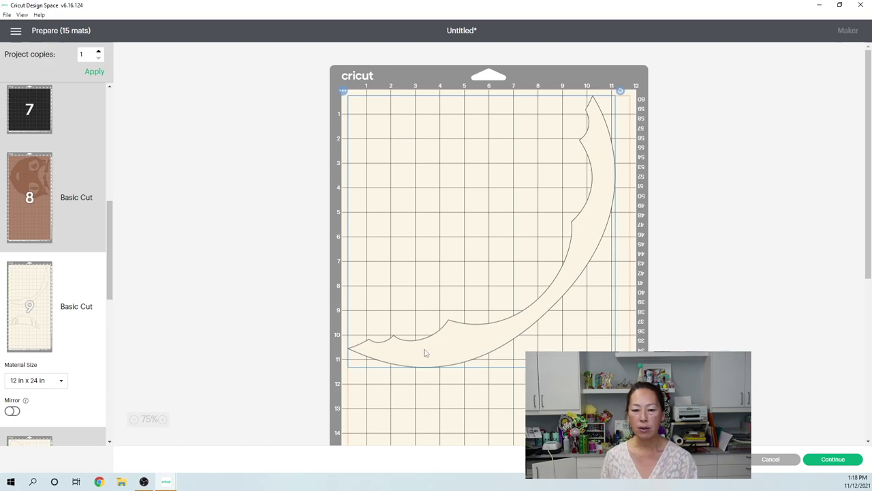
scroll(424, 353, down, 5)
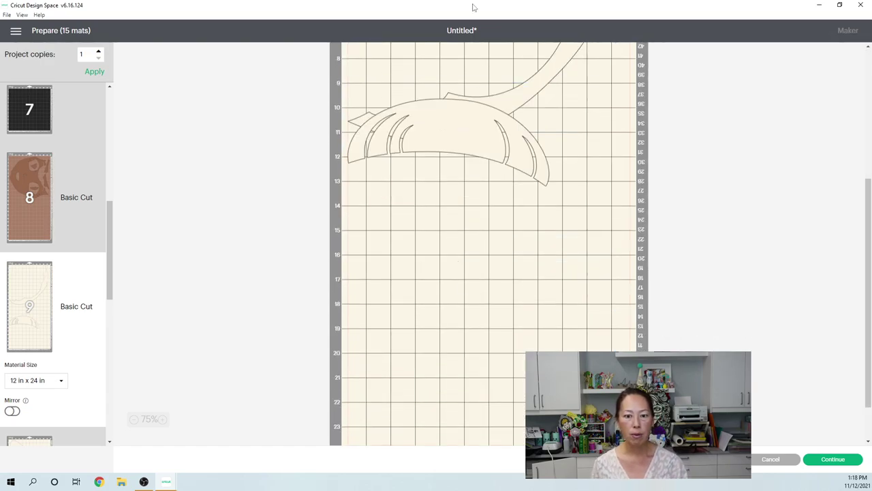
click(471, 98)
scroll(471, 97, up, 5)
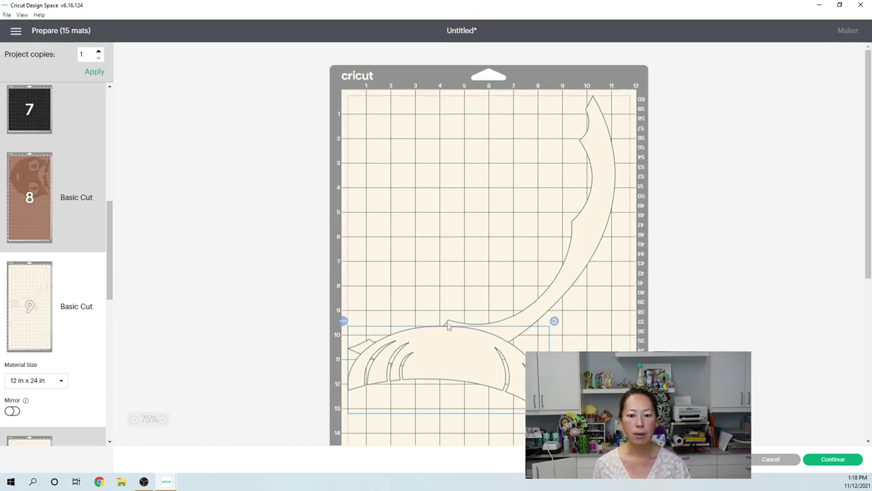
drag(441, 257, 444, 167)
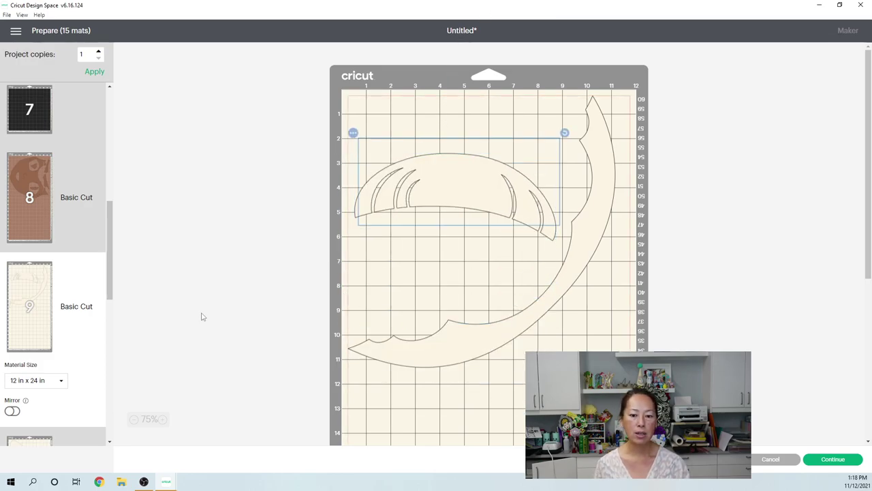
scroll(30, 286, down, 3)
On mat 10, shift the large cream hair piece right, tilt it, and raise it to the top edge.
click(29, 280)
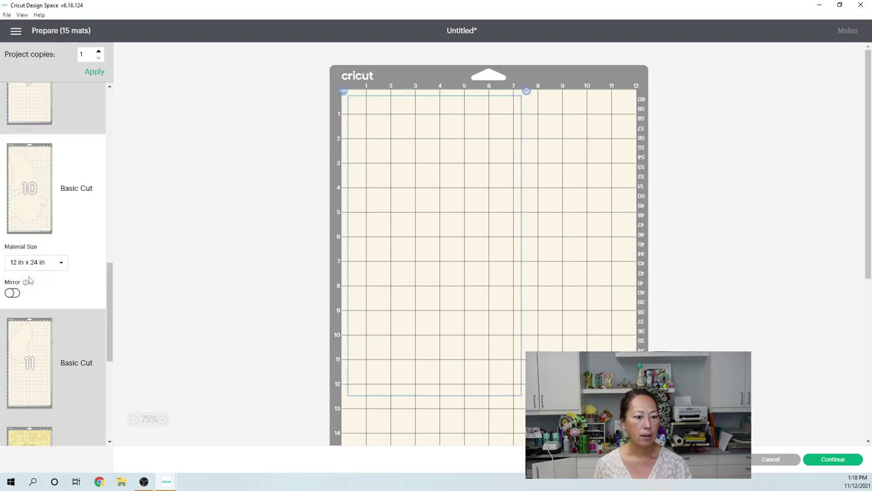
drag(463, 253, 549, 237)
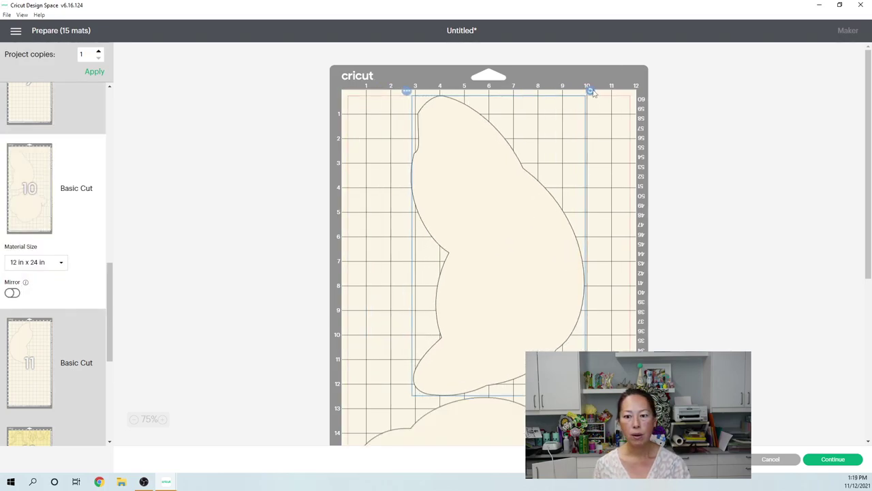
drag(590, 91, 487, 81)
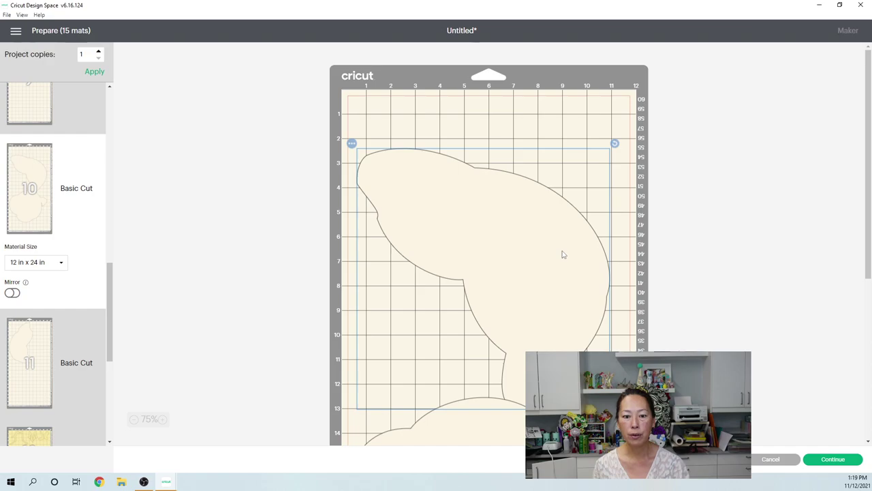
drag(563, 255, 584, 193)
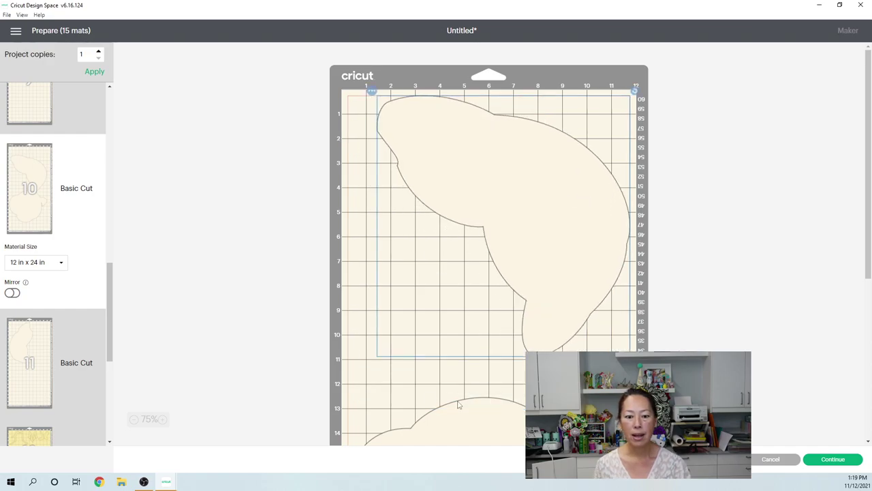
scroll(463, 363, down, 2)
scroll(492, 357, down, 2)
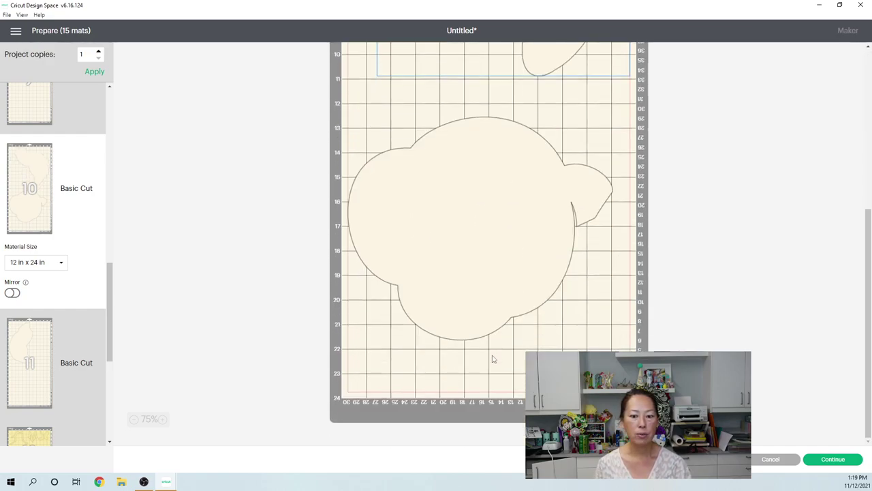
scroll(96, 321, down, 3)
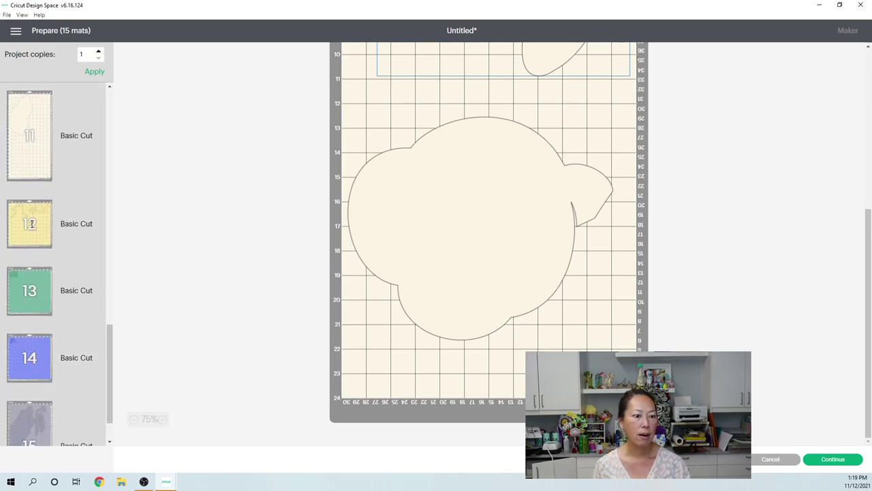
On yellow mat 12, slide the two pointed pieces left beside the first pieces.
click(31, 223)
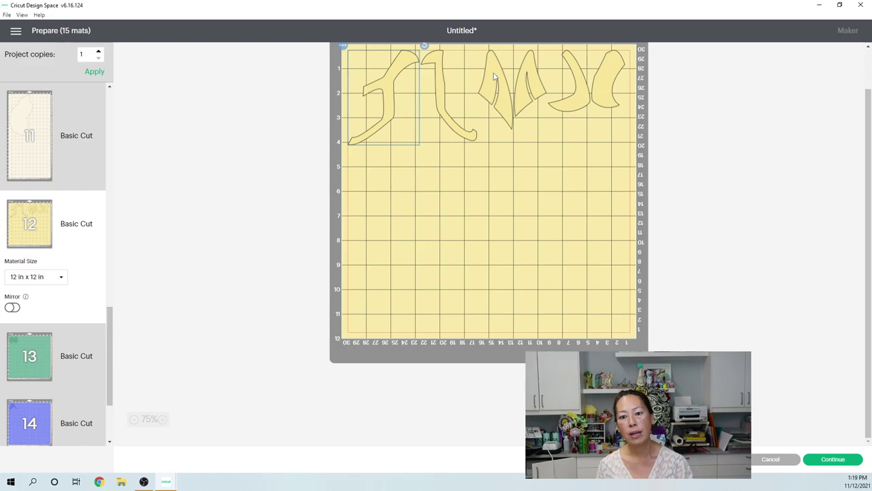
drag(493, 78, 410, 99)
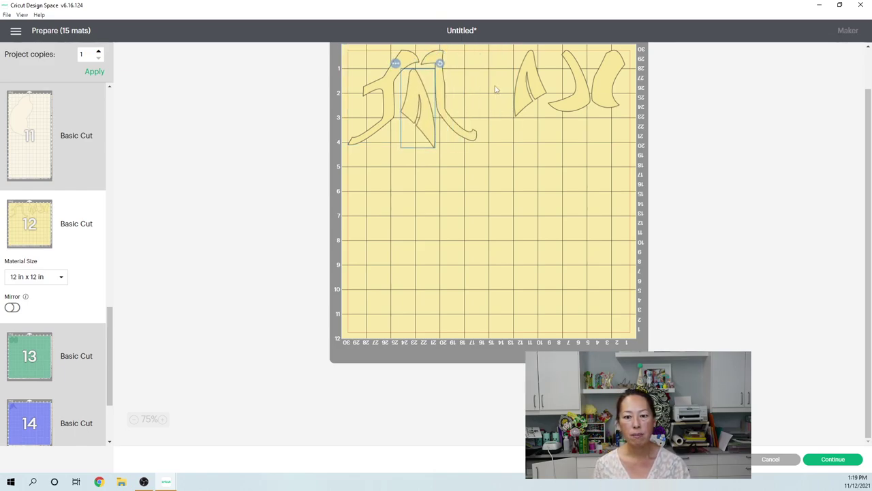
drag(525, 80, 464, 84)
scroll(34, 238, down, 2)
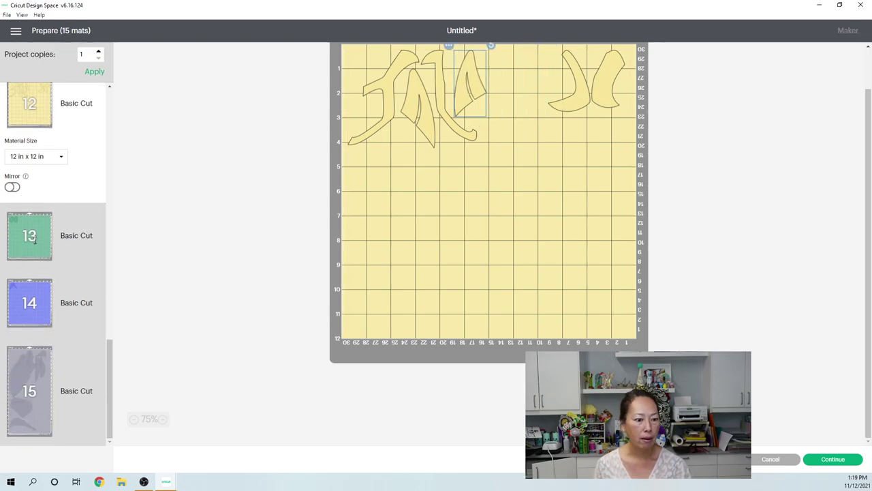
On grey mat 15, move the three curved pieces down the mat toward the right edge.
click(22, 380)
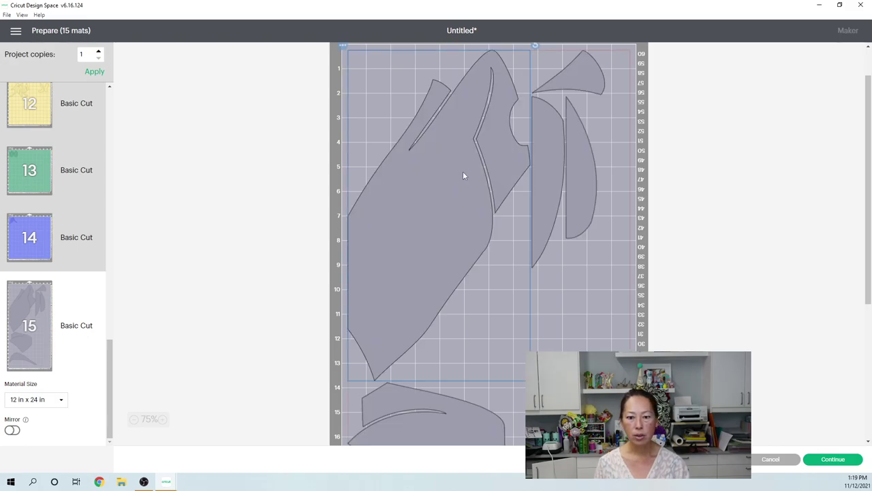
scroll(538, 136, down, 5)
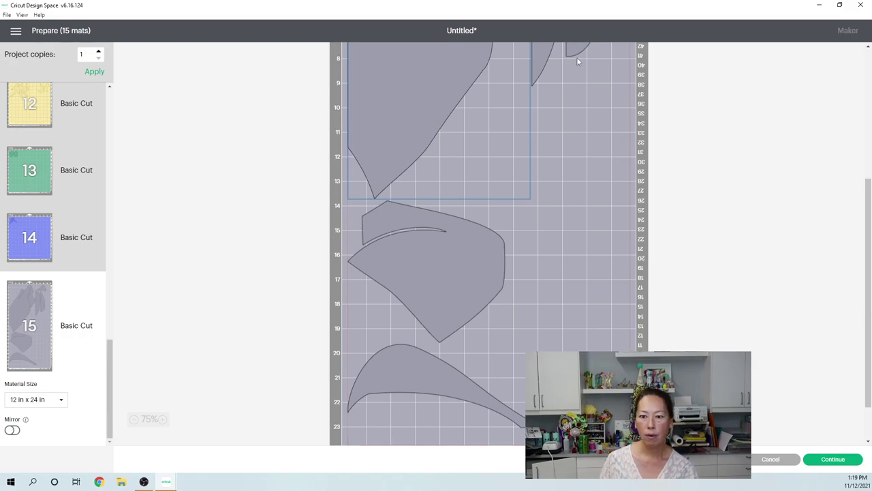
drag(583, 49, 613, 320)
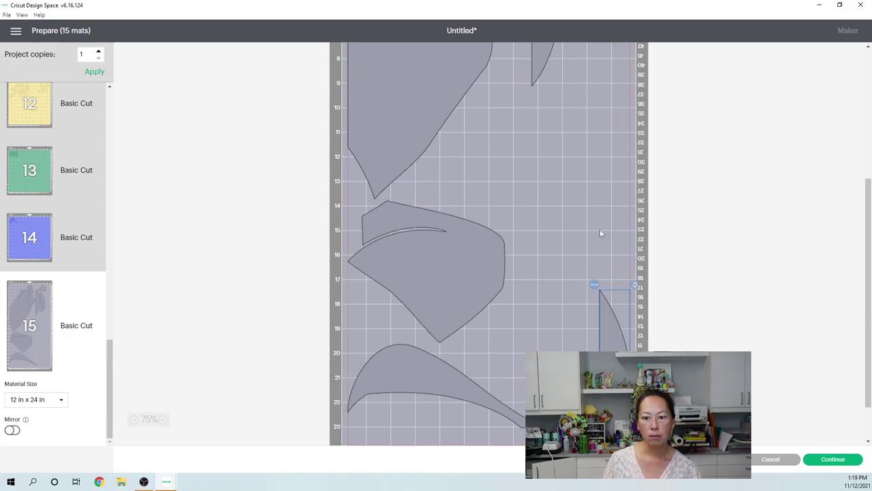
drag(543, 64, 575, 401)
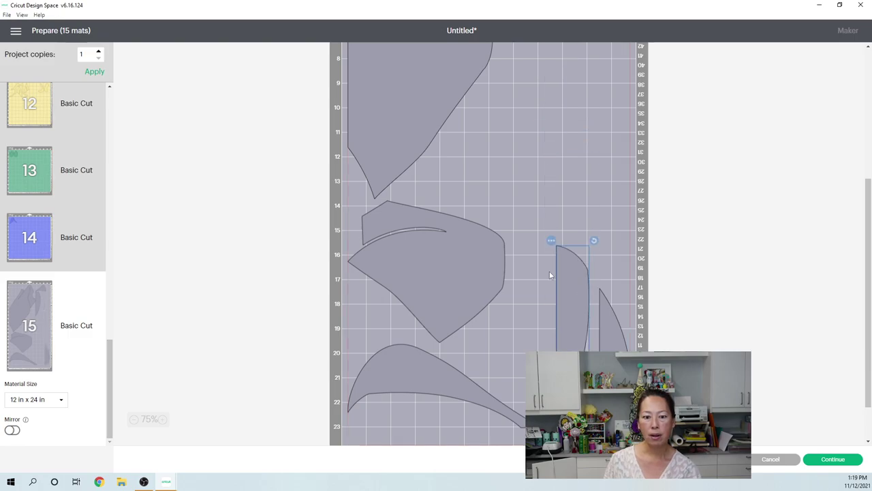
scroll(565, 240, up, 4)
drag(573, 119, 549, 413)
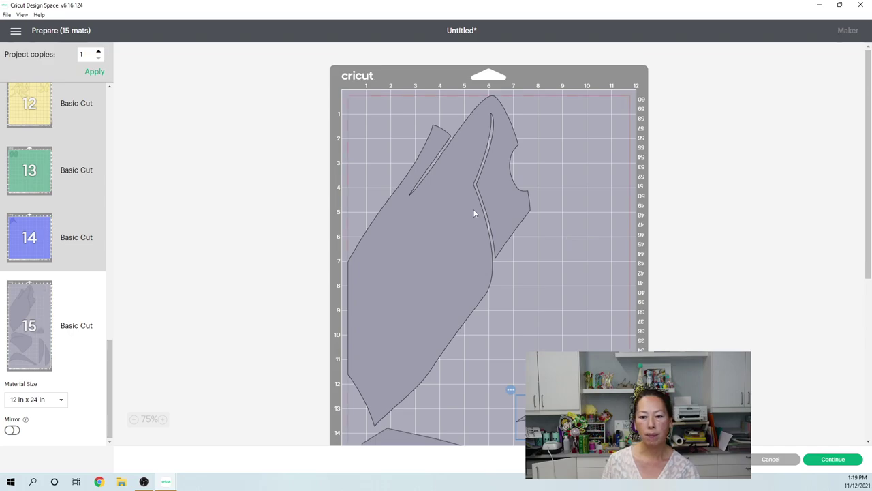
Shift the large grey hood piece right, rotate it clockwise, and move it up-left.
drag(473, 213, 551, 219)
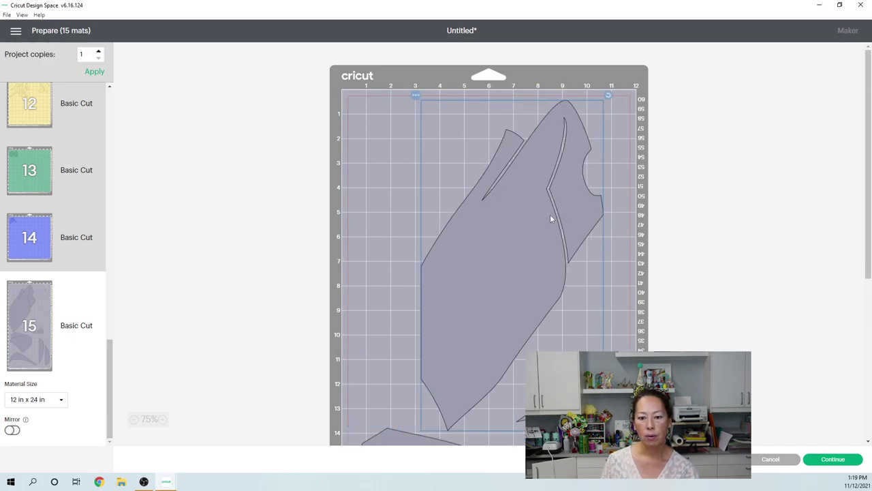
drag(619, 107, 658, 136)
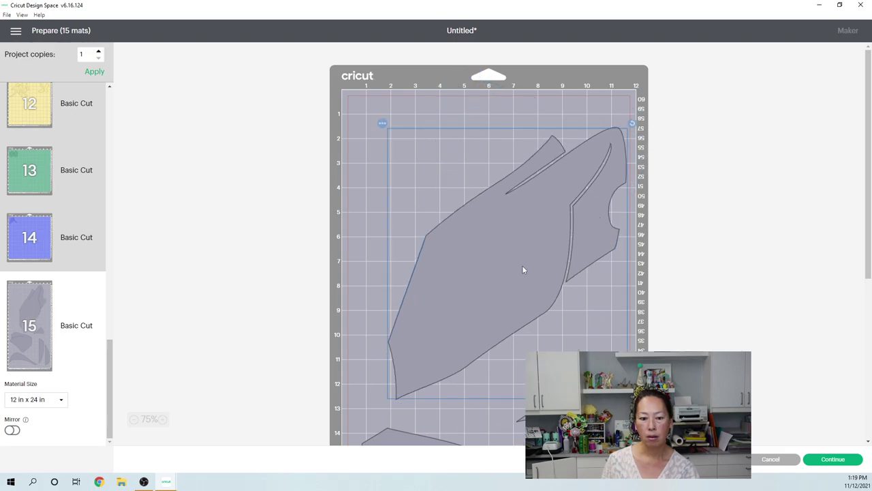
drag(509, 245, 473, 142)
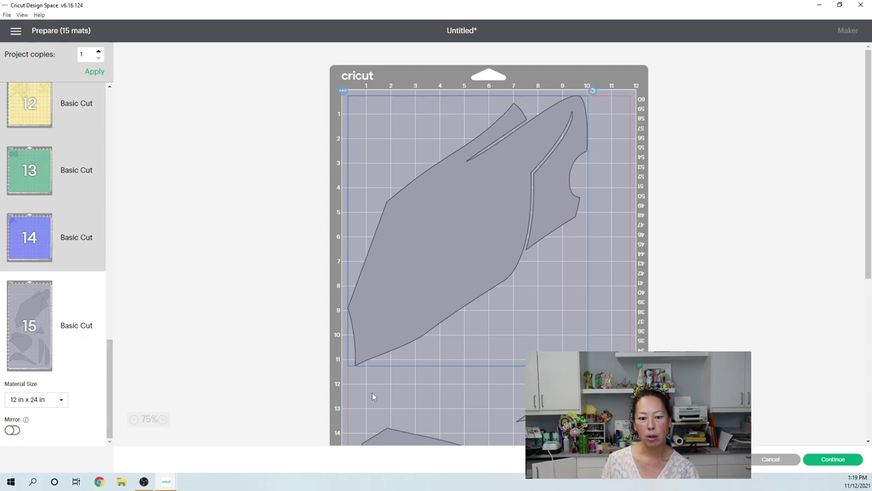
scroll(508, 371, down, 5)
Drop the small triangle to the bottom edge and fine-tune the large piece into the top 12 inches.
drag(560, 123, 391, 261)
drag(452, 300, 409, 403)
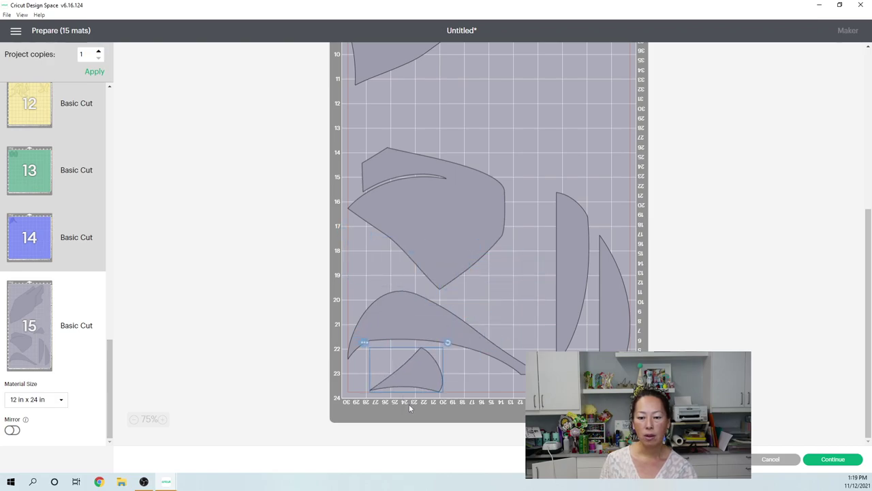
scroll(520, 274, up, 5)
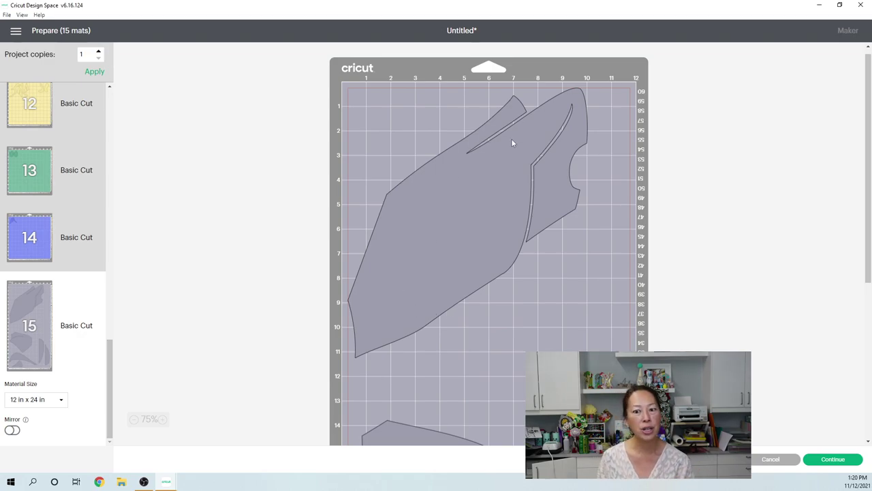
drag(521, 145, 550, 140)
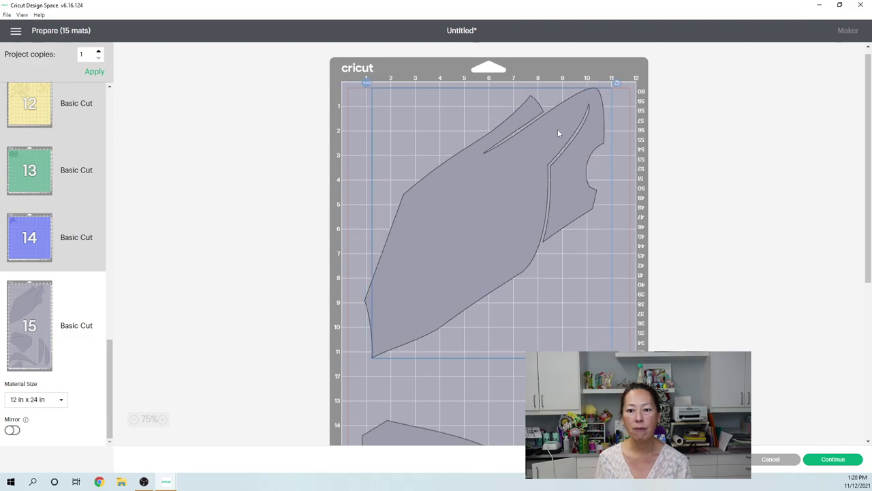
drag(618, 85, 628, 109)
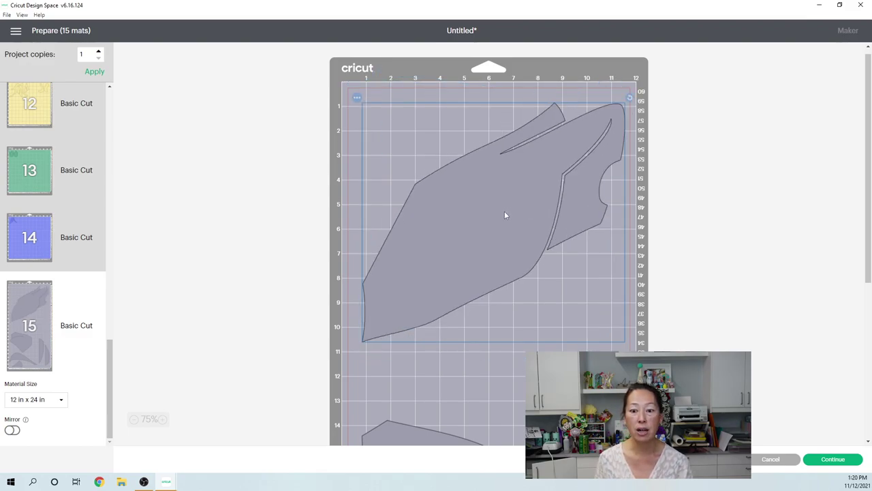
Move the middle leaf to the top right, rotate it about 40°, and raise the large top leaf to the edge.
scroll(504, 213, down, 3)
drag(476, 285, 632, 144)
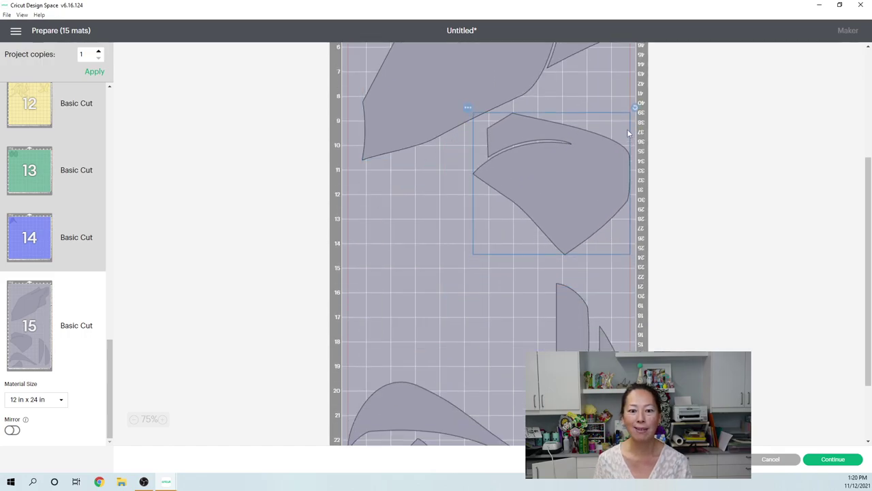
drag(634, 108, 551, 209)
drag(603, 184, 592, 65)
drag(571, 145, 613, 127)
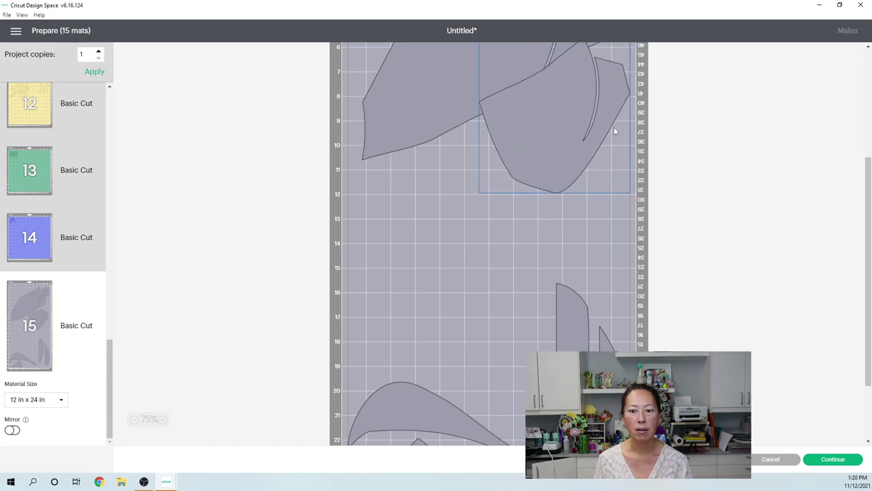
scroll(613, 127, up, 5)
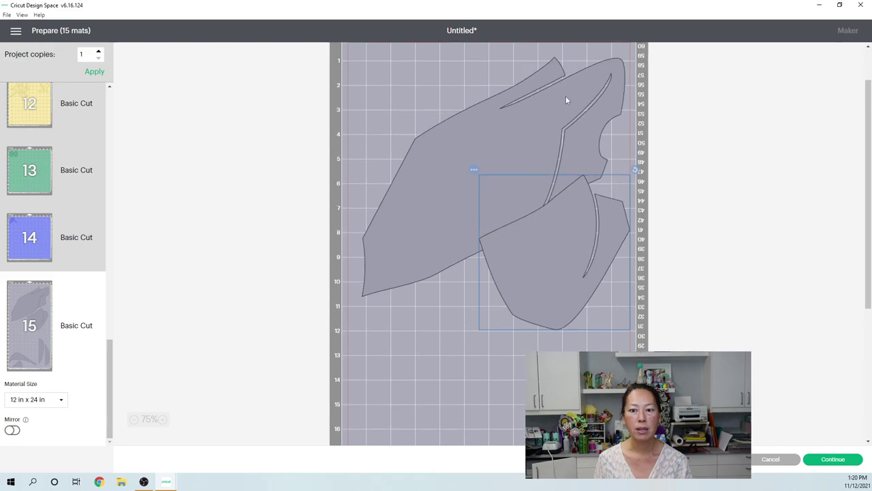
drag(566, 96, 565, 75)
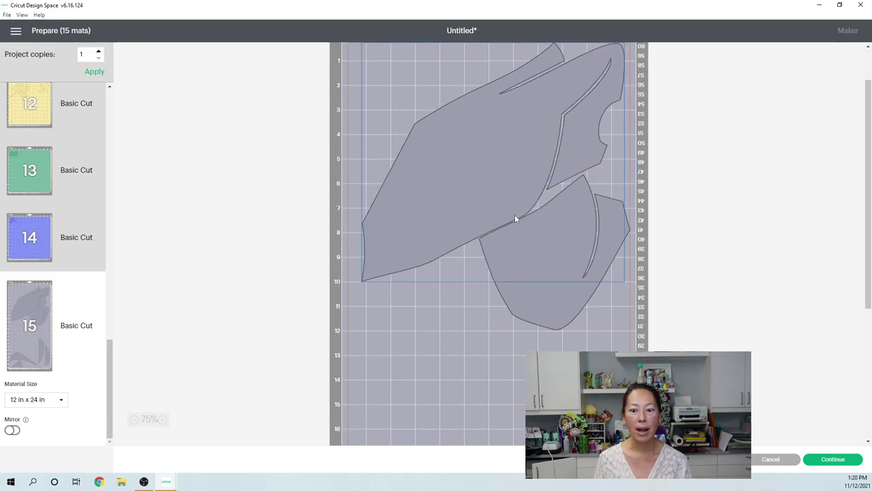
Bring the bottom-left leaf up, rotate it counter-clockwise, and fit it into the top-left corner.
scroll(502, 231, down, 5)
drag(429, 352, 438, 137)
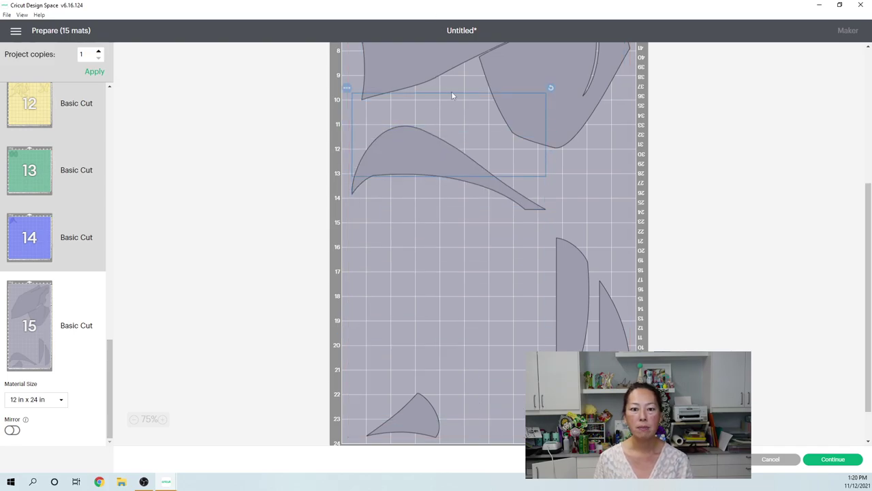
scroll(451, 97, up, 6)
drag(412, 377, 417, 144)
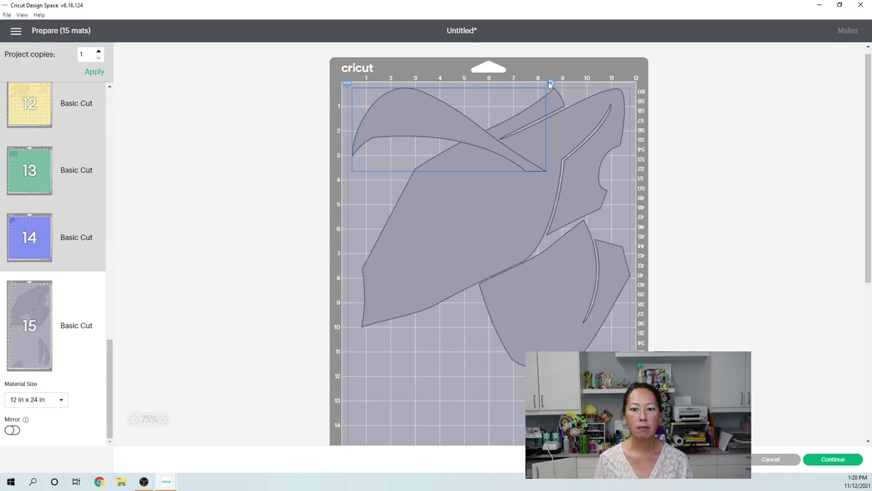
drag(552, 85, 485, 91)
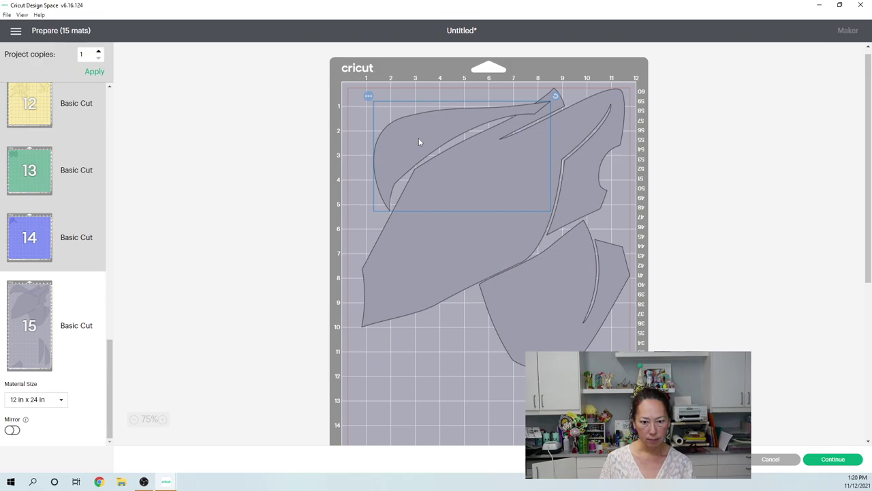
drag(383, 113, 357, 99)
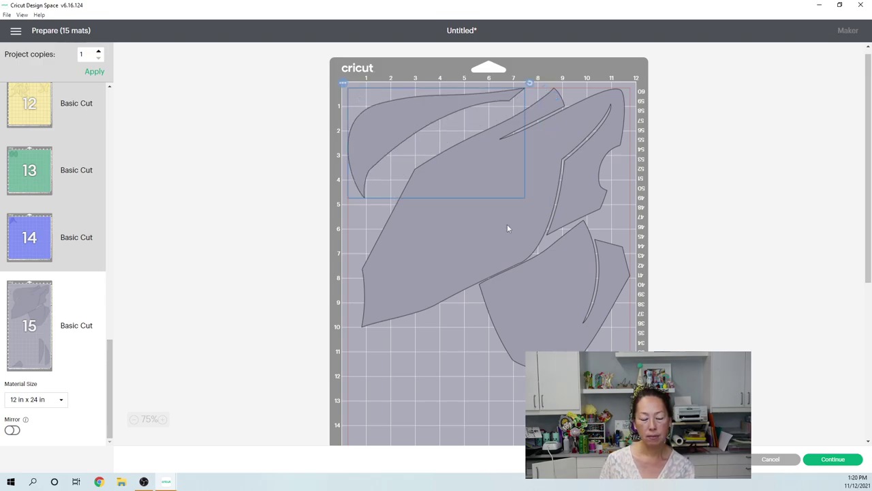
Turn the tall narrow leaf horizontal and tuck it just below the other pieces.
scroll(510, 232, down, 5)
drag(562, 271, 416, 176)
drag(465, 137, 532, 248)
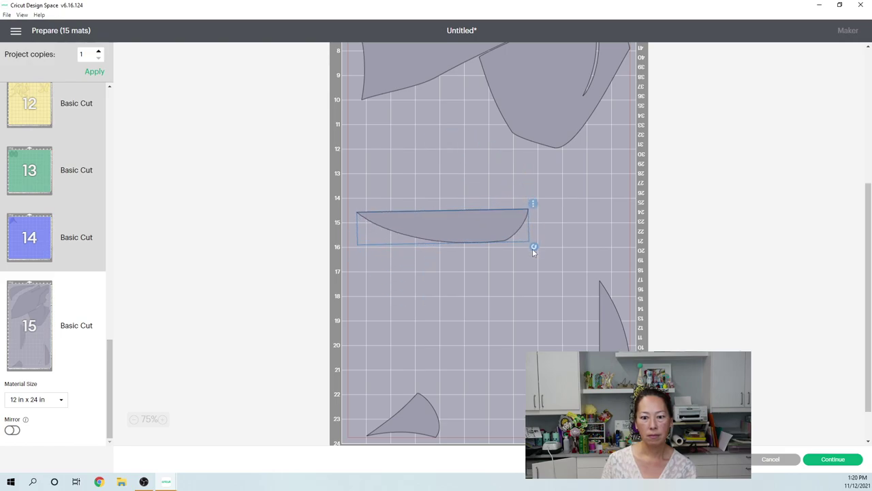
drag(474, 236, 447, 125)
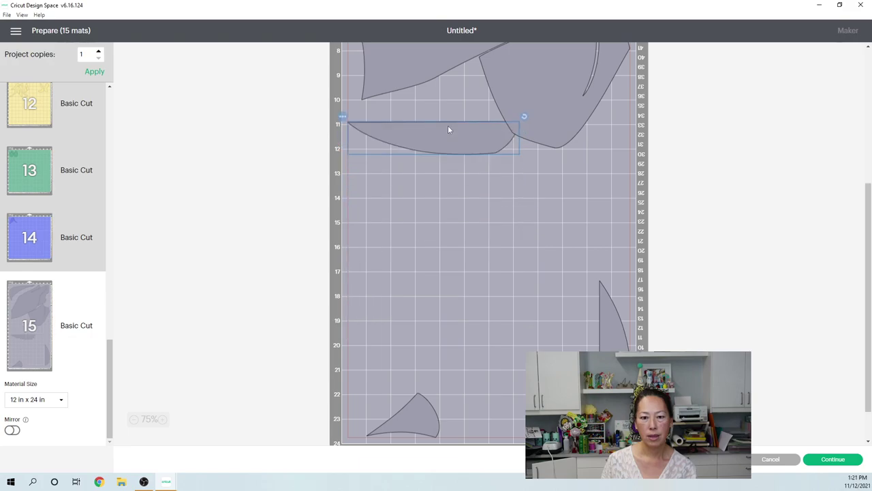
scroll(457, 162, up, 4)
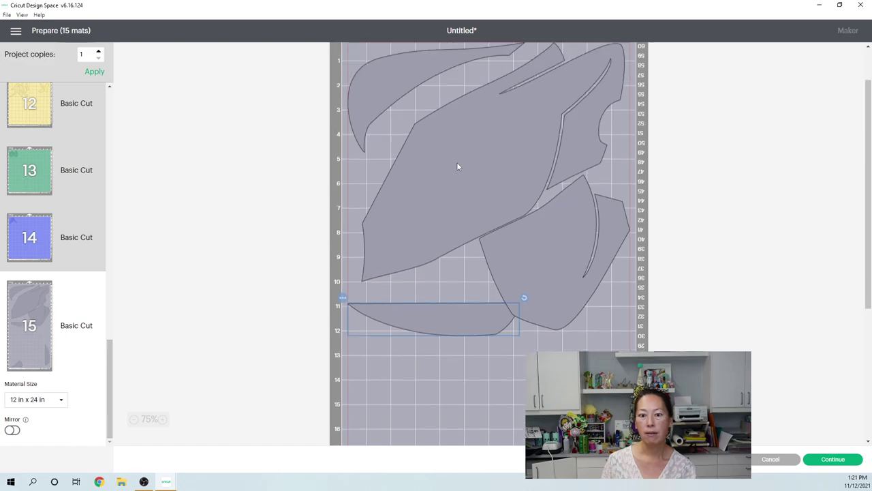
Shift the large piece slightly left and reposition the lower-right piece closer beside it.
scroll(457, 165, up, 1)
scroll(457, 166, down, 1)
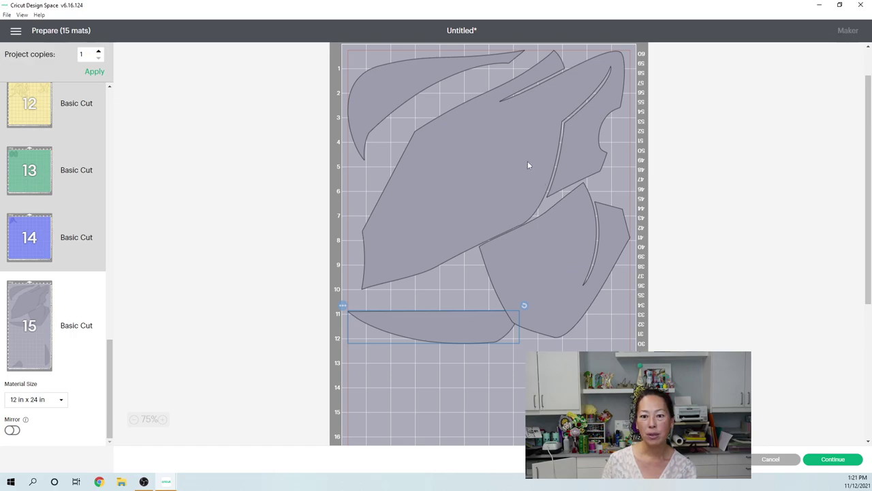
drag(514, 156, 498, 142)
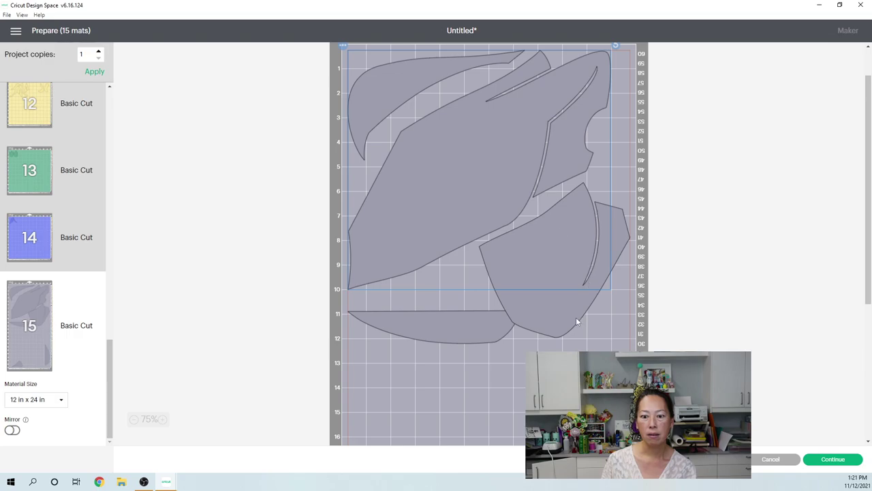
drag(562, 315, 572, 308)
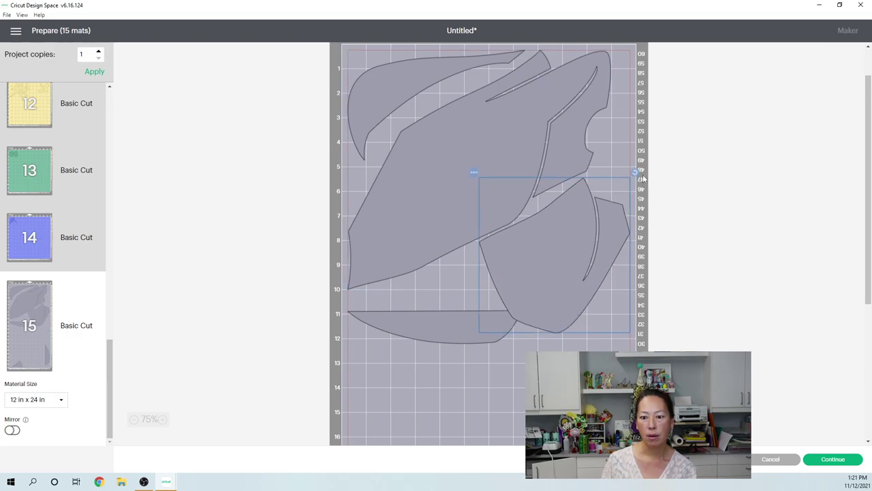
drag(635, 175, 630, 167)
click(555, 291)
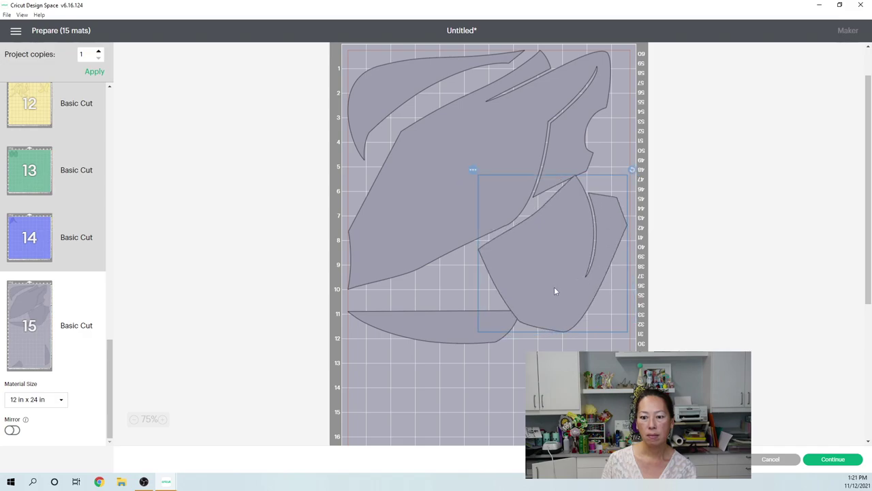
drag(594, 284, 598, 290)
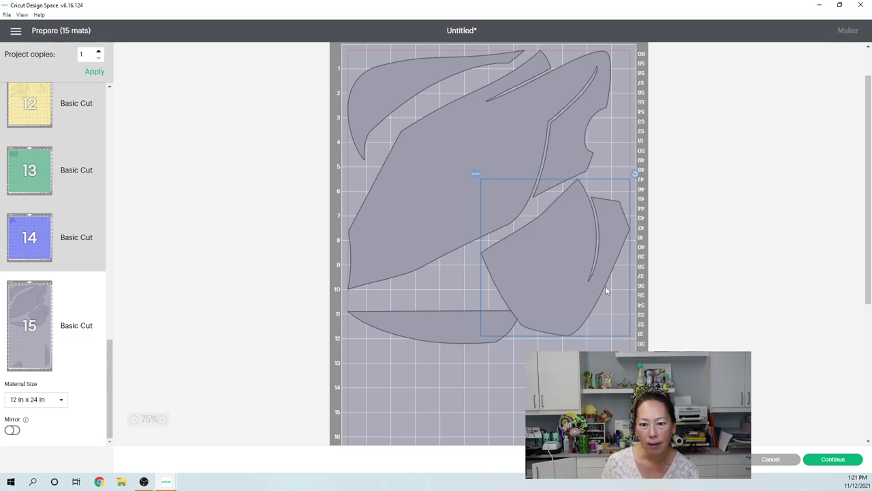
Raise the upper-left leaf toward the mat edge, then tilt the large central piece counter-clockwise and shift it left.
scroll(570, 273, up, 2)
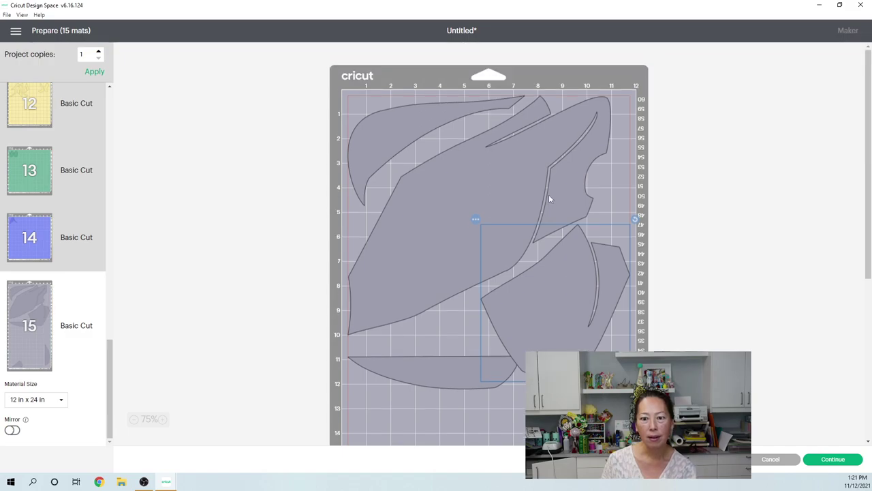
click(464, 206)
drag(466, 197, 464, 179)
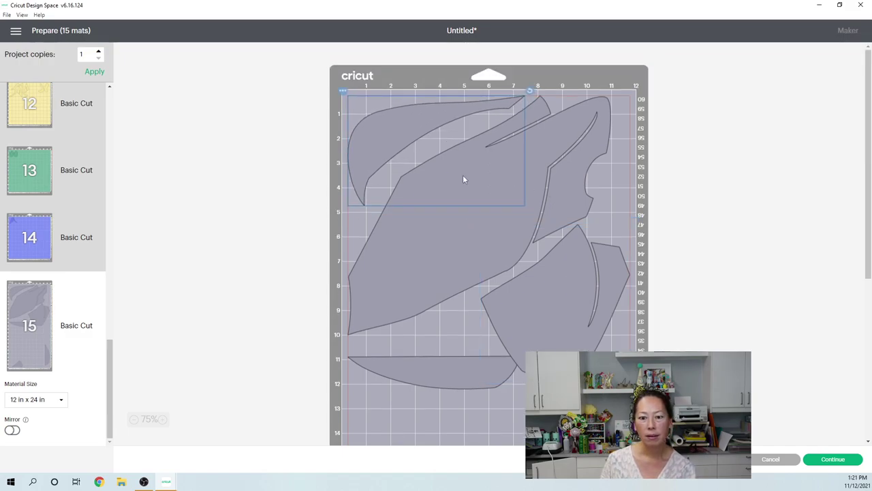
click(569, 179)
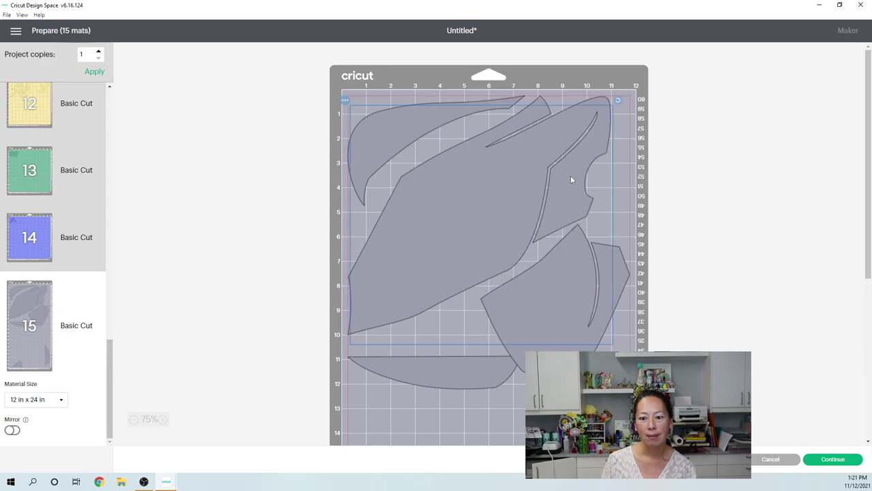
drag(617, 101, 601, 90)
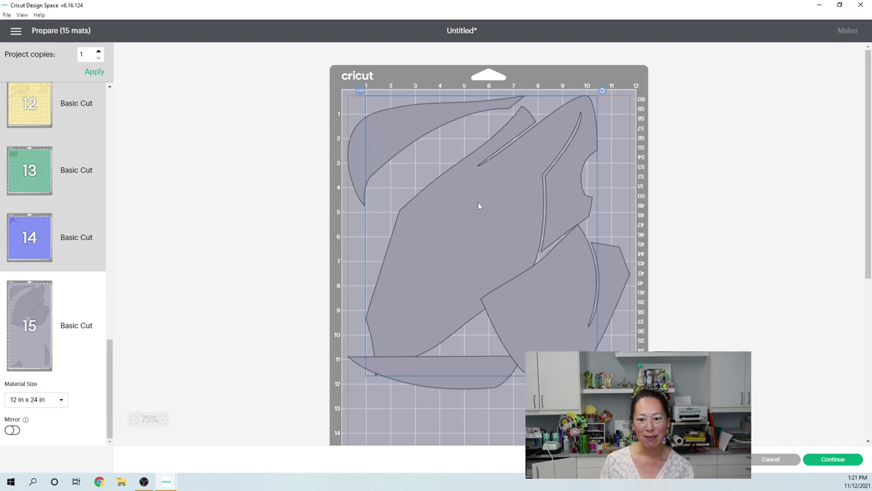
mouse_move(476, 199)
mouse_down()
mouse_move(465, 197)
mouse_move(473, 197)
mouse_up()
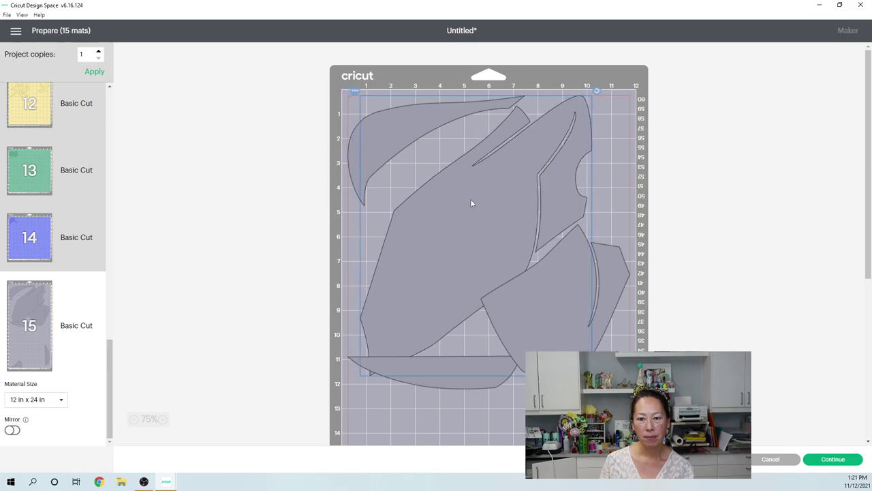
Rotate the lower-right piece slightly counter-clockwise to nest it, and lower the bottom crescent sliver a little.
click(616, 296)
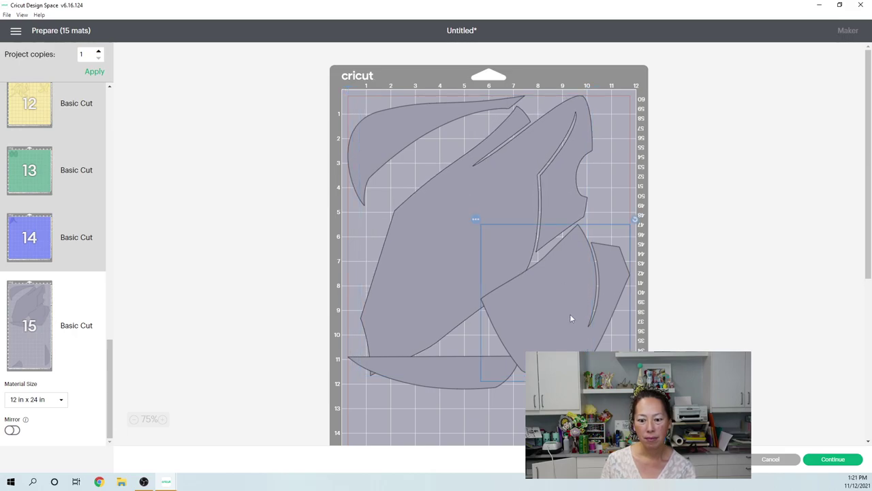
drag(595, 331, 595, 342)
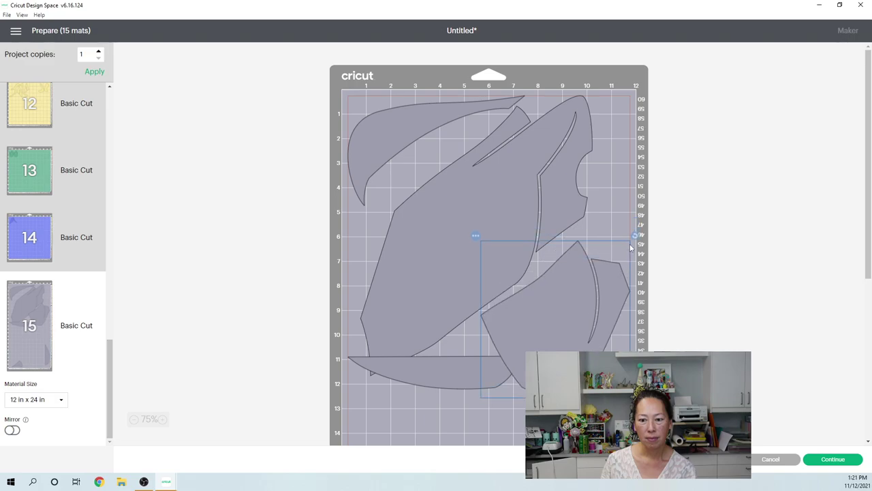
drag(634, 234, 614, 223)
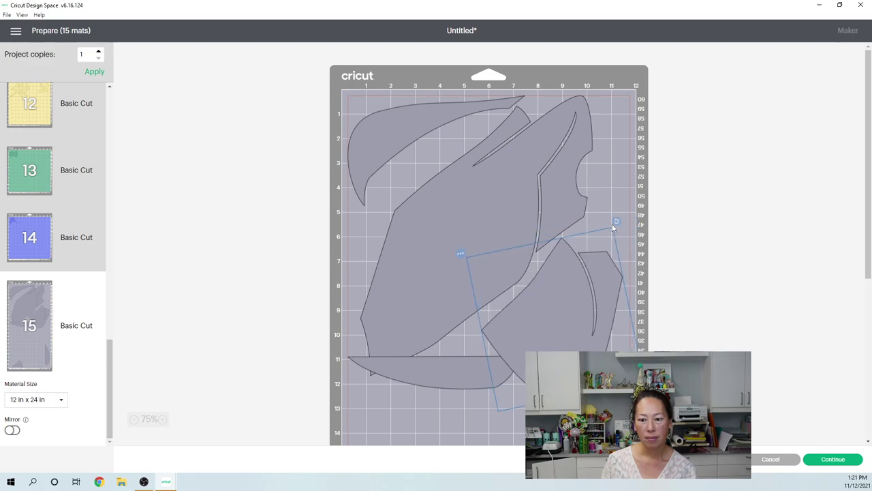
drag(563, 342, 598, 335)
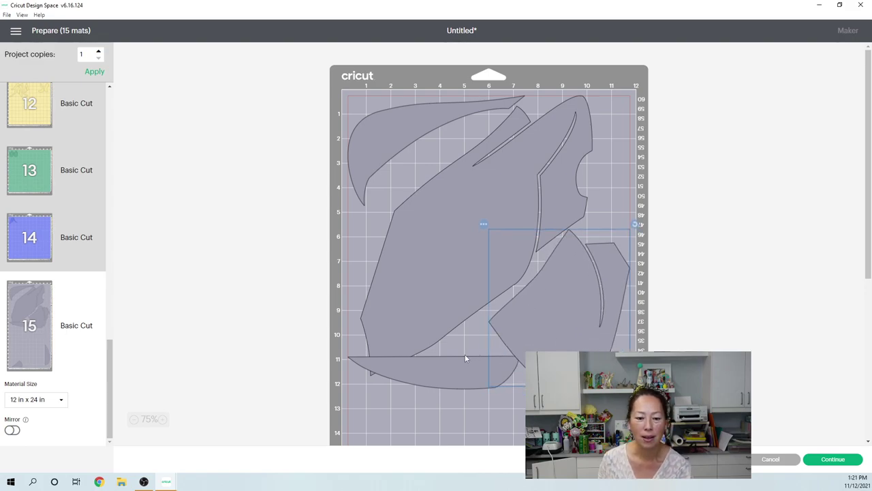
drag(436, 379, 436, 399)
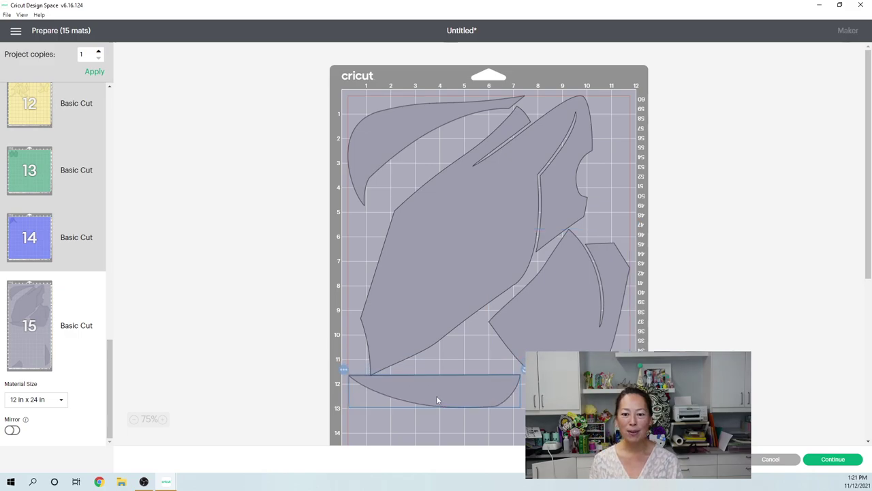
scroll(453, 354, down, 5)
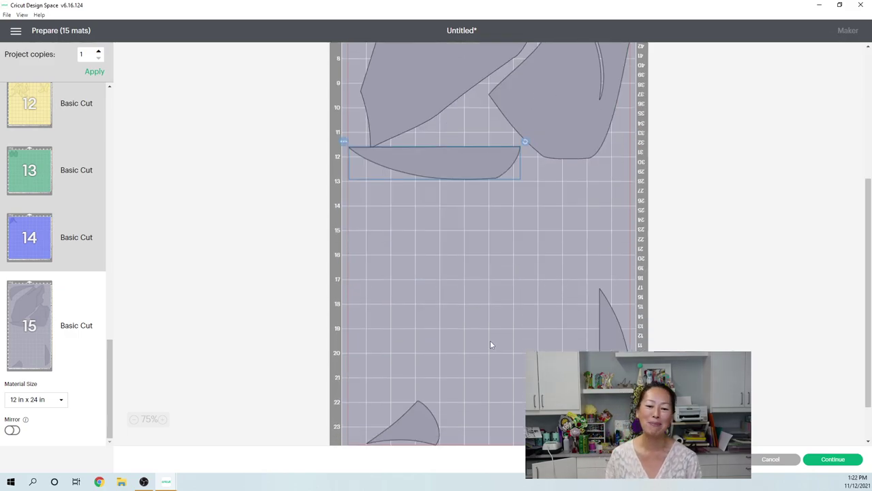
scroll(490, 344, down, 2)
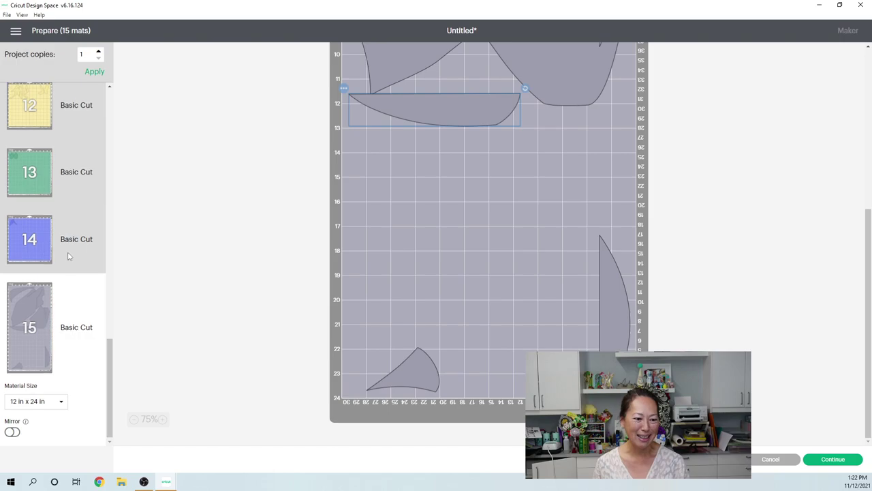
scroll(68, 256, up, 10)
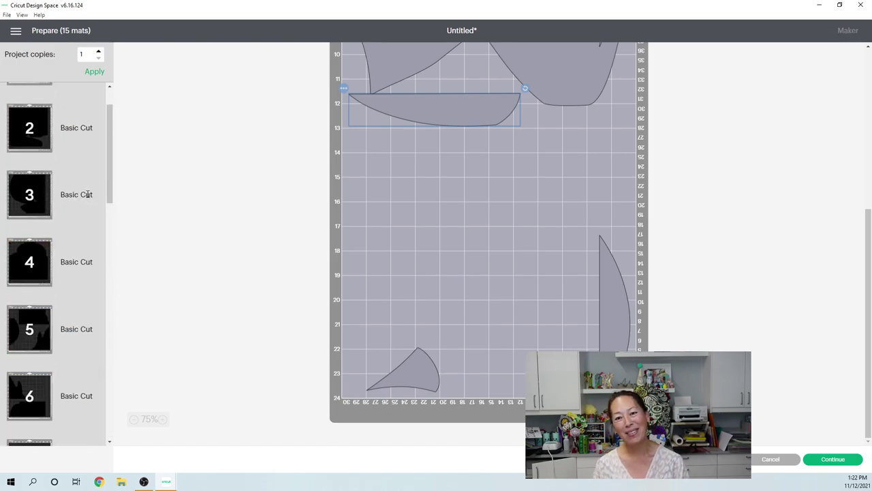